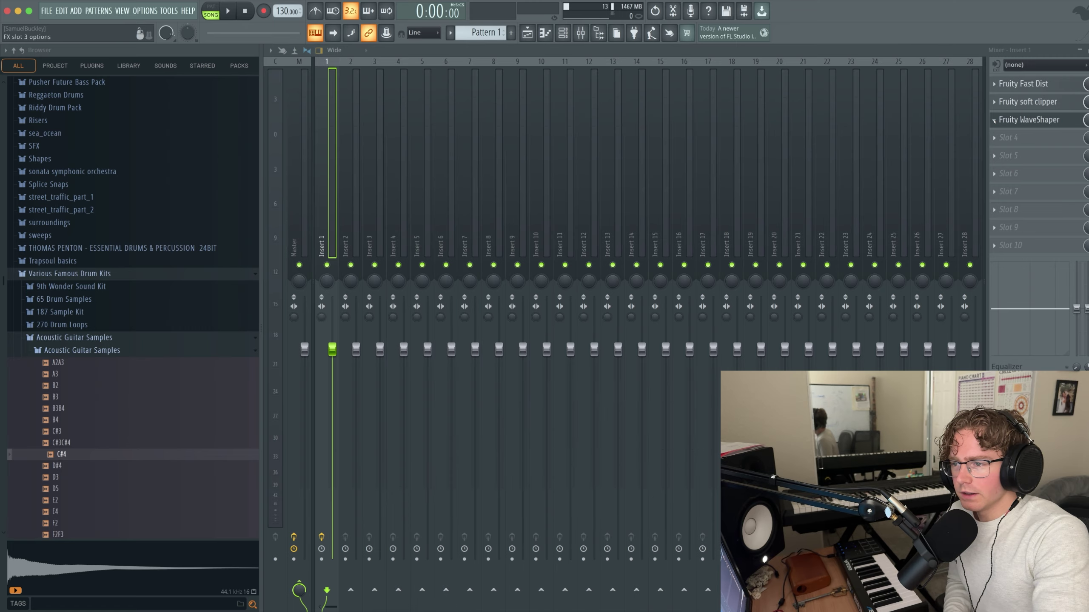
Delete the Fruity WaveShaper effect from slot 3 of the Insert 1 mixer track
left_click(994, 120)
left_click(994, 120)
left_click(994, 121)
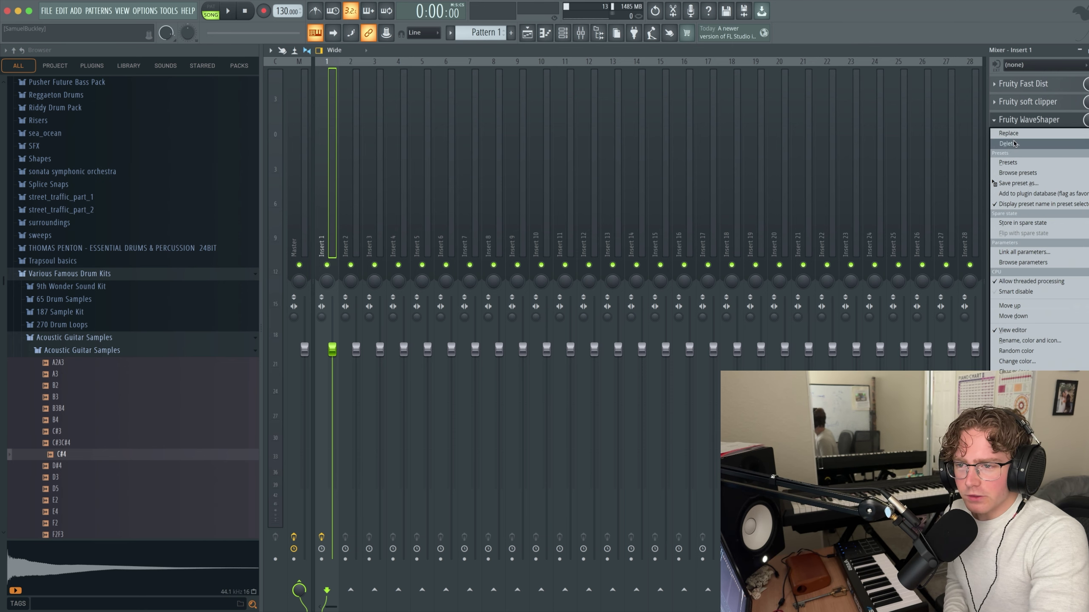
left_click(1014, 144)
left_click(597, 350)
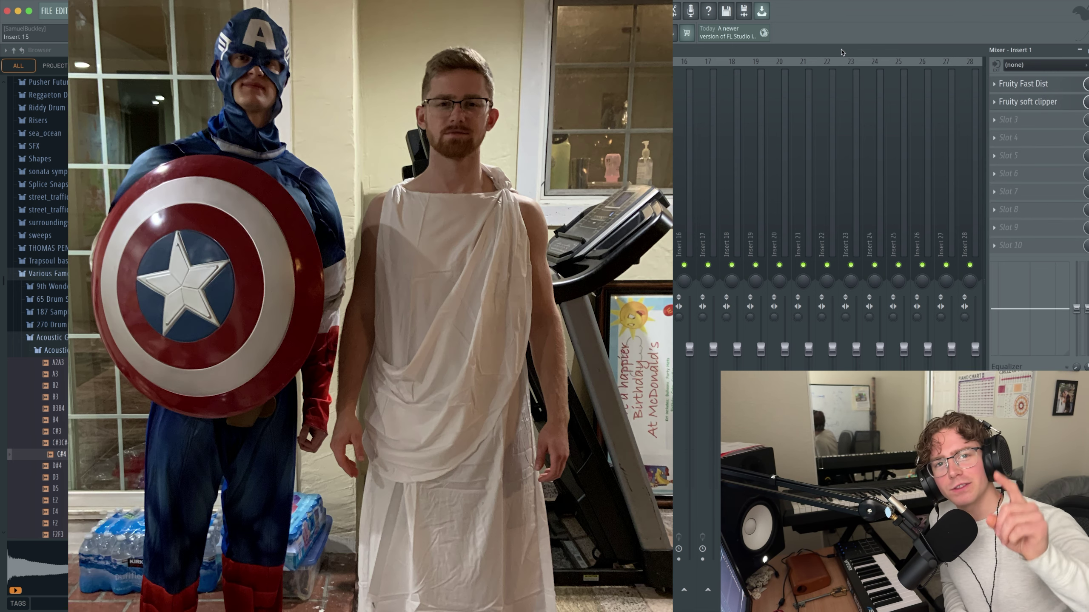
left_click(130, 407)
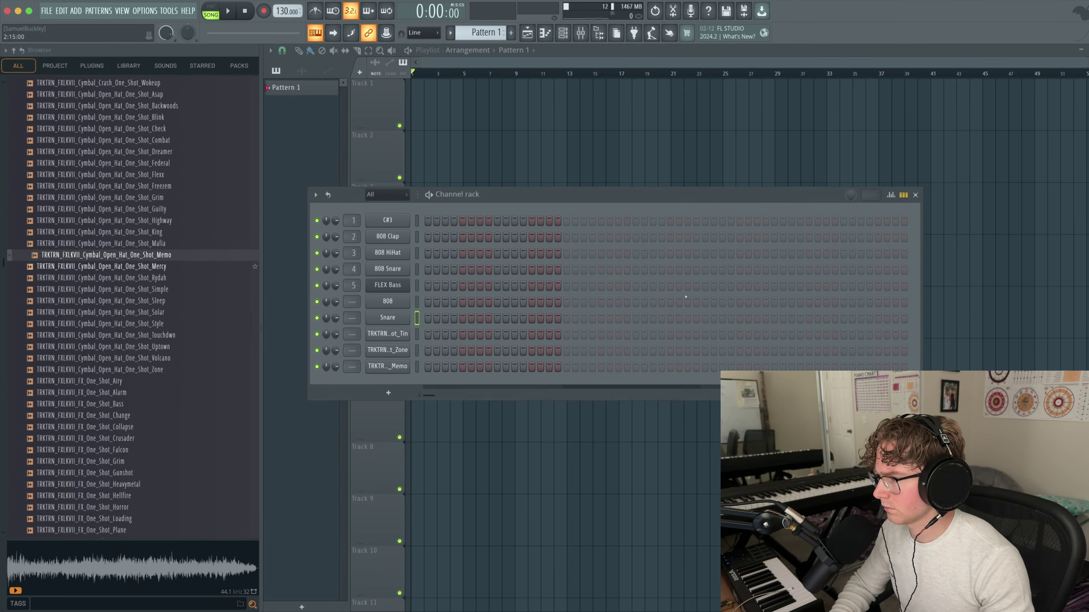
Enable the volume envelope on the TRKTRN_FXLKVII_Hat_One_Shot_Tin channel and shape it with full hold and no attack
left_click(401, 334)
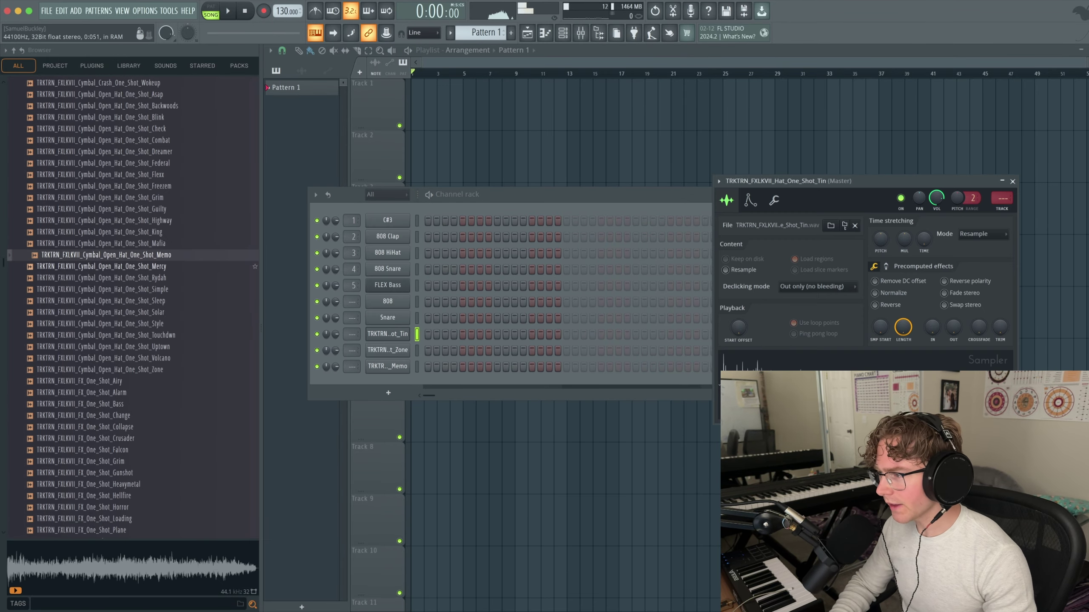
left_click(751, 201)
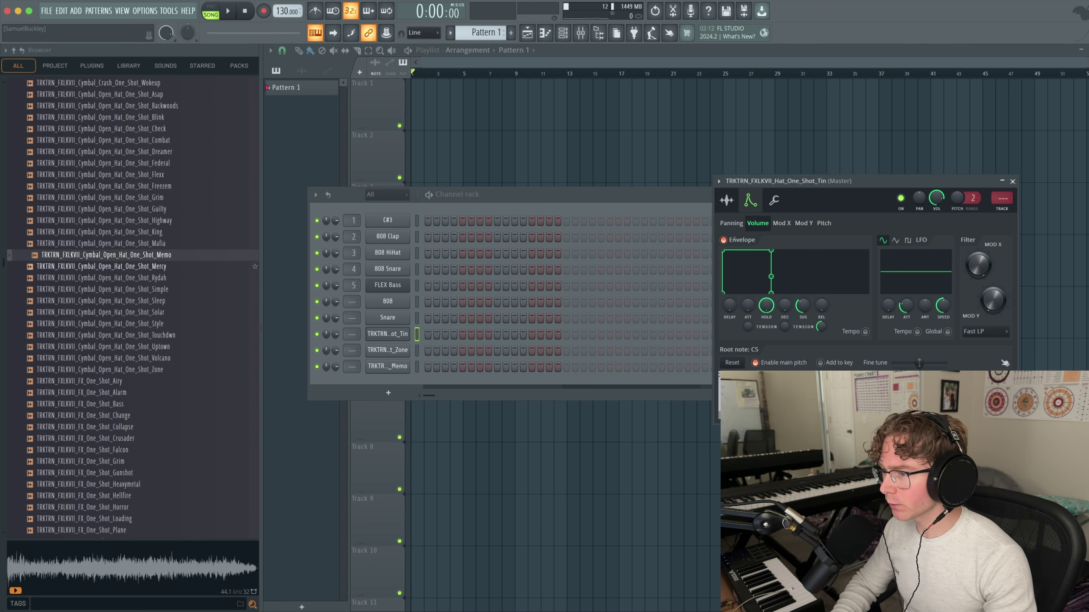
left_click(773, 201)
left_click(727, 200)
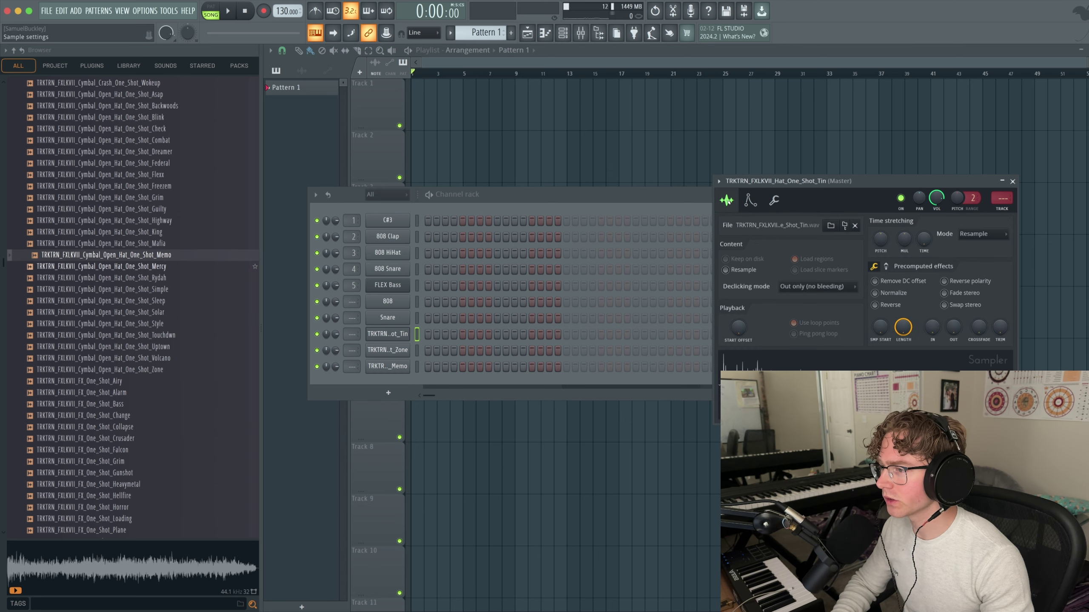
Rename the Tin hat channel hat 1 and the Zone and Memo open-hat channels OH 1 and OH 2
left_click(389, 350)
right_click(395, 337)
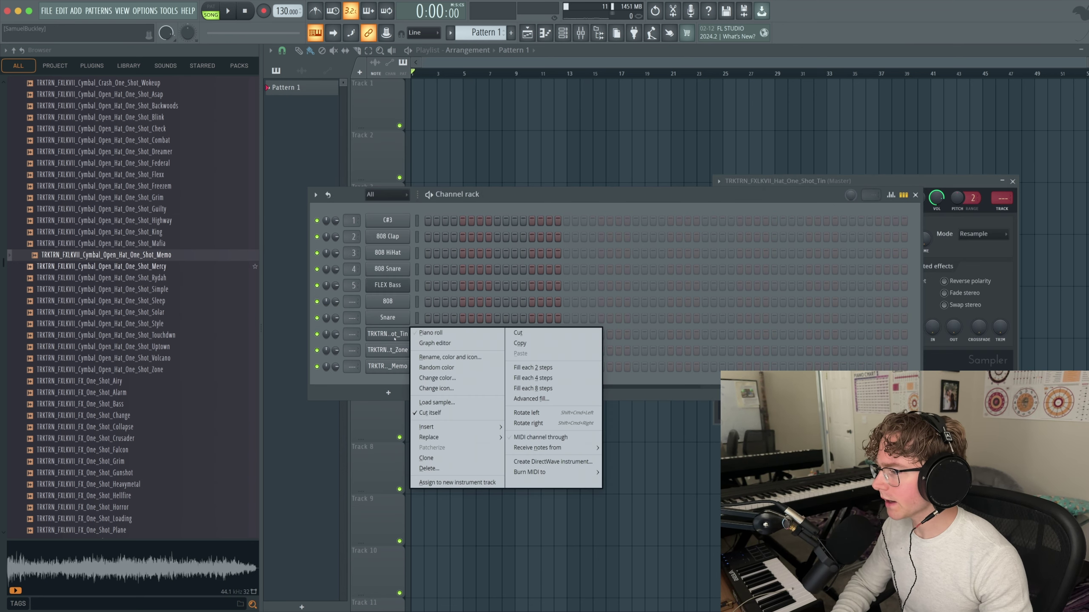
left_click(387, 334)
left_click(388, 334)
right_click(395, 334)
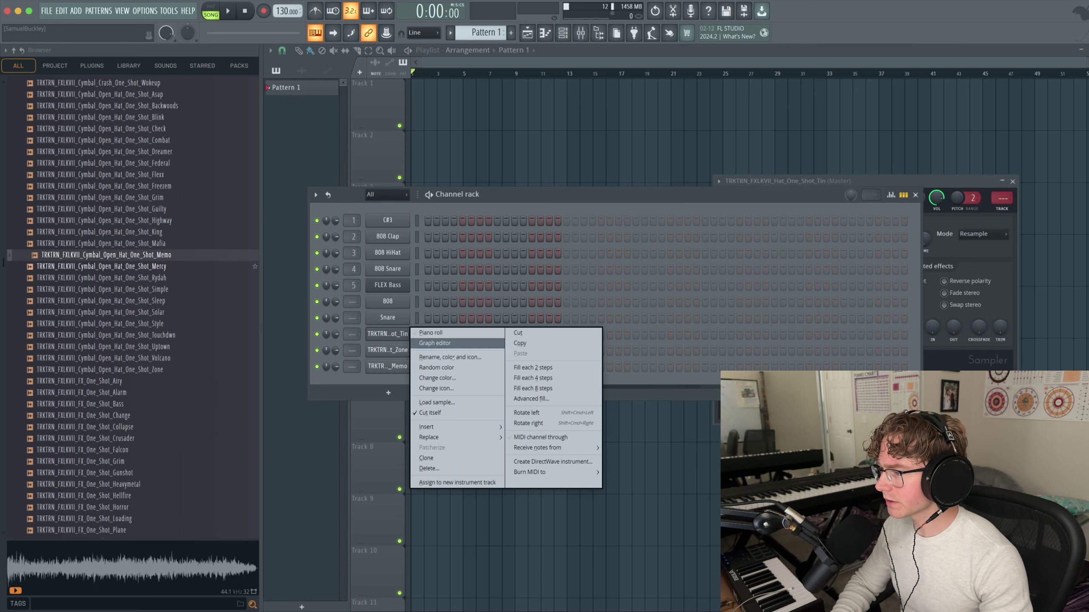
left_click(450, 358)
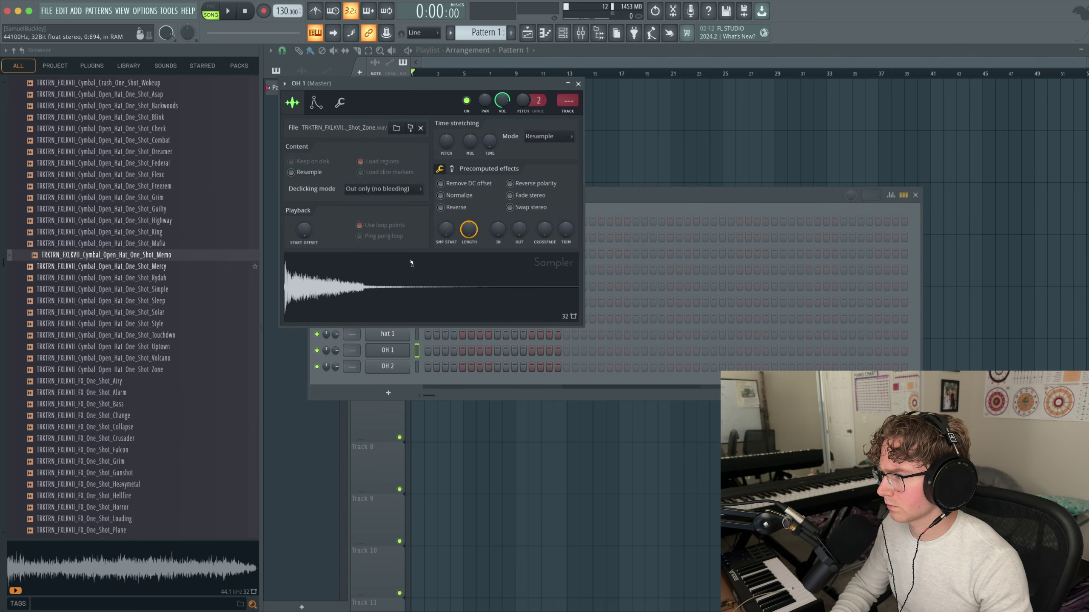
Review the volume envelope and sample settings of the OH 2 channel
left_click(329, 117)
left_click(307, 117)
left_click(329, 117)
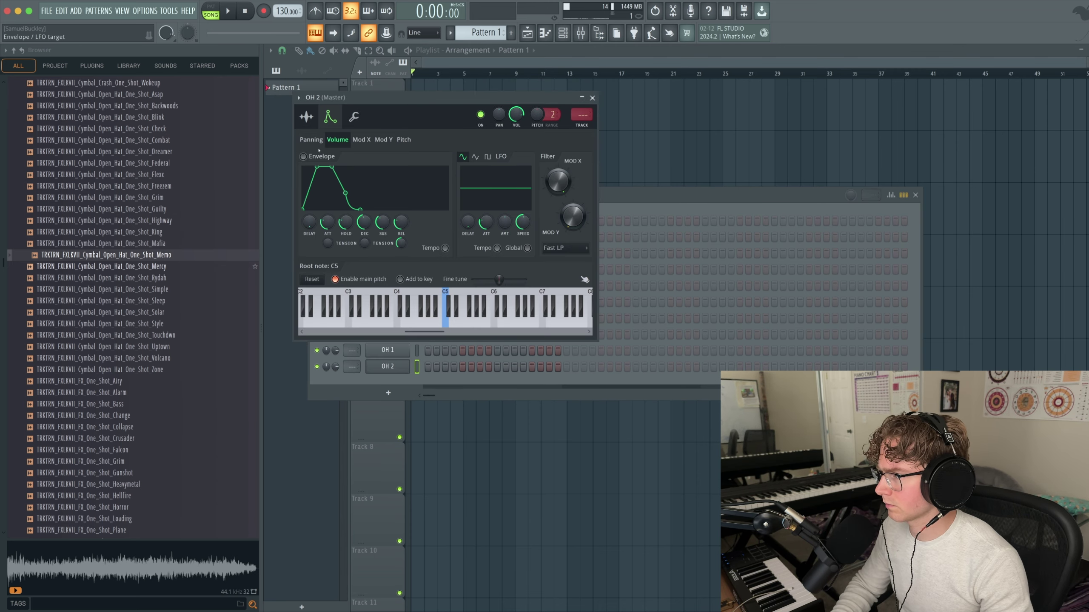
left_click(306, 116)
Play back the pattern while checking the 808 notes in the piano roll
key("space")
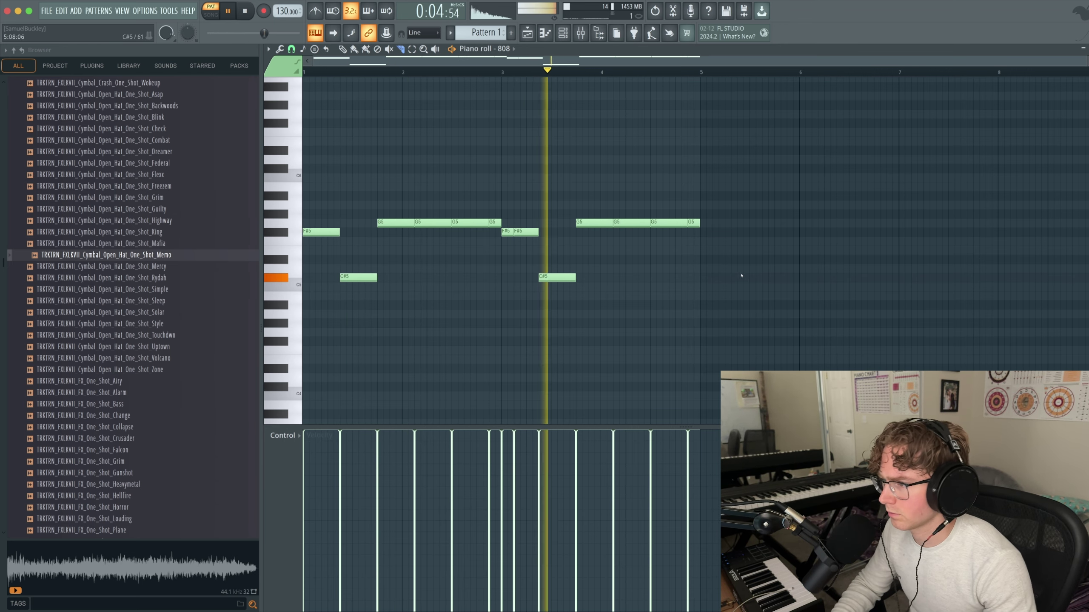
scroll(754, 234, "up", 3)
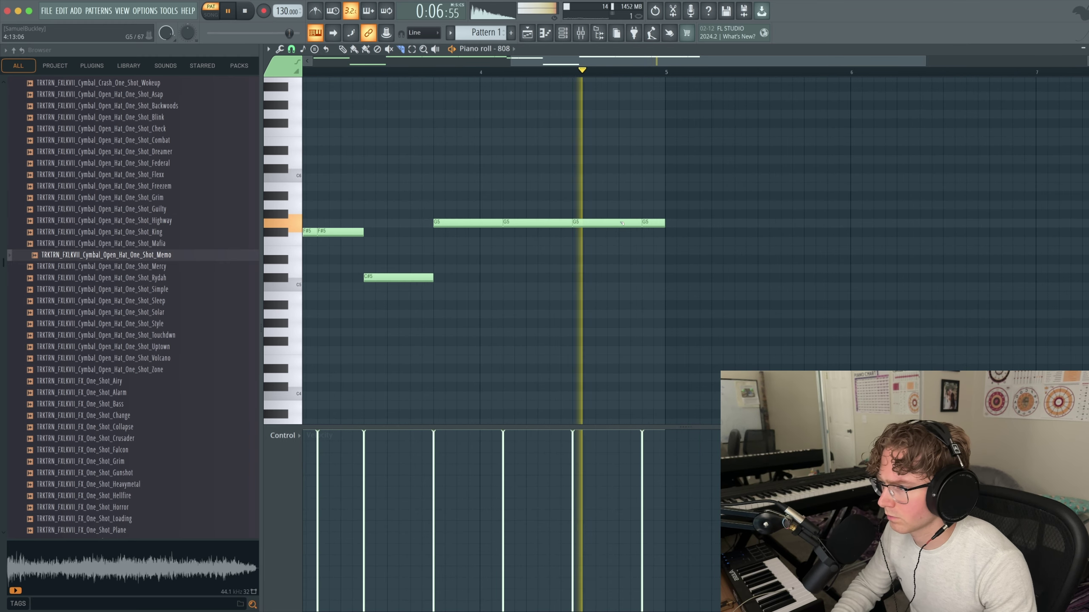
key("space")
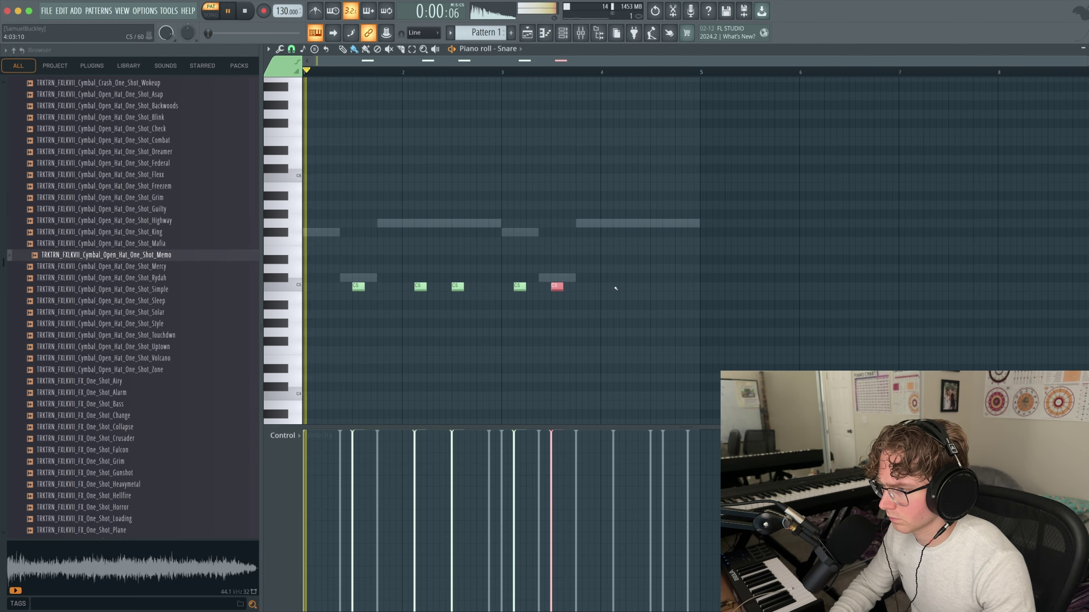
Add three more C5 snare hits in bar 4 of the Snare piano roll
left_click(618, 289)
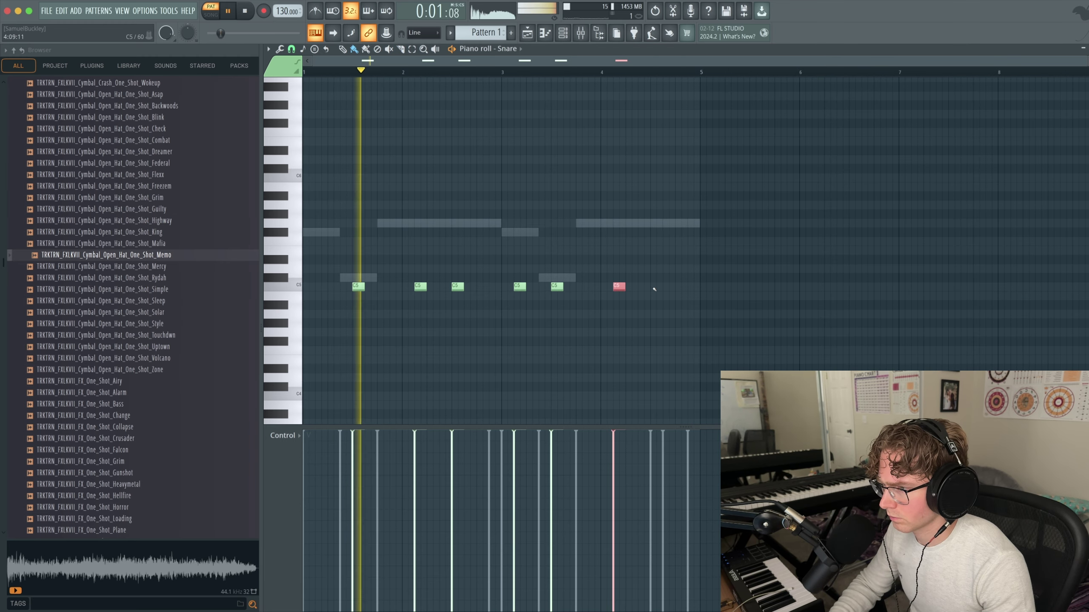
left_click(667, 287)
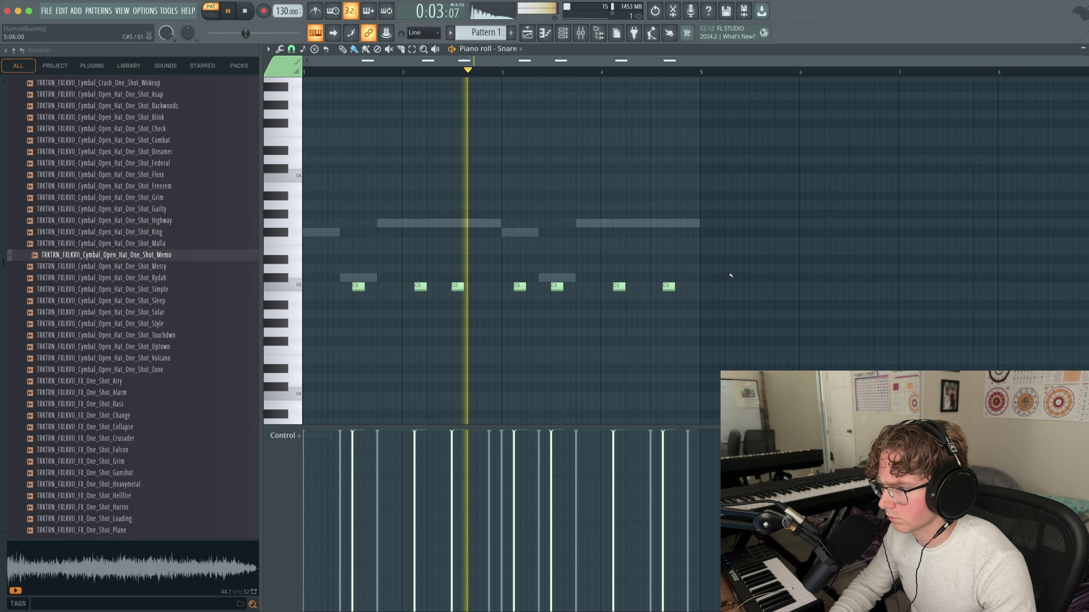
left_click(691, 287)
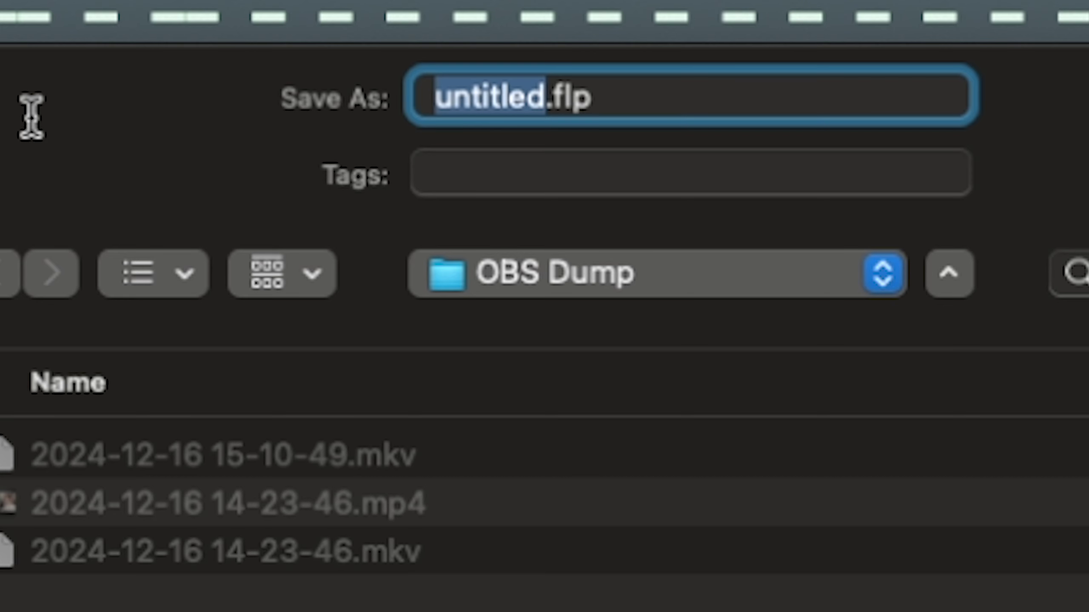
Save the project as Finding Your Sound.flp in the OBS Dump folder
type("Finding Your Sound.flp")
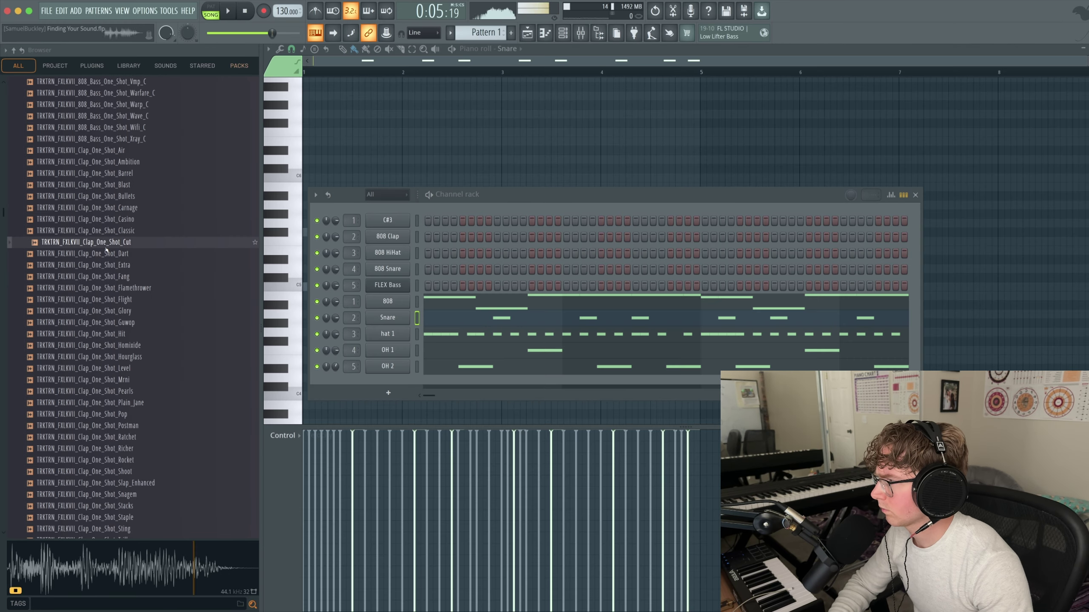
Add the TRKTRN_FXLKVII_Clap_One_Shot_Carnage sample as a new channel and place three B4 hits in its piano roll
left_click(110, 231)
left_click(110, 219)
left_click(112, 207)
left_click(114, 196)
left_click(115, 207)
left_click_drag(291, 370, 296, 371)
key("space")
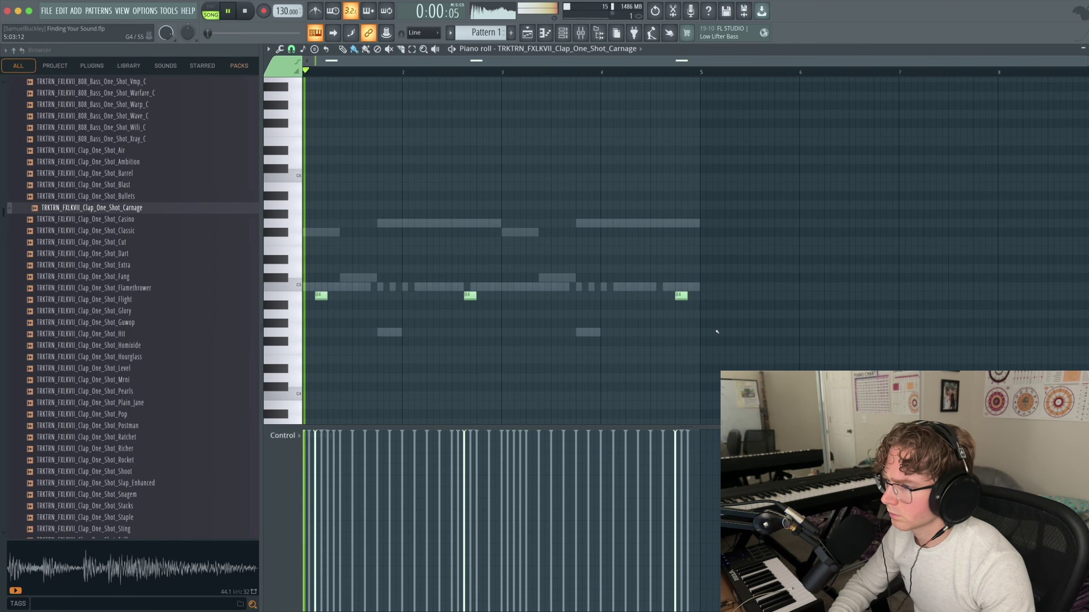
Route the Clap_One_Shot_Carnage channel to mixer track 6
left_click(581, 35)
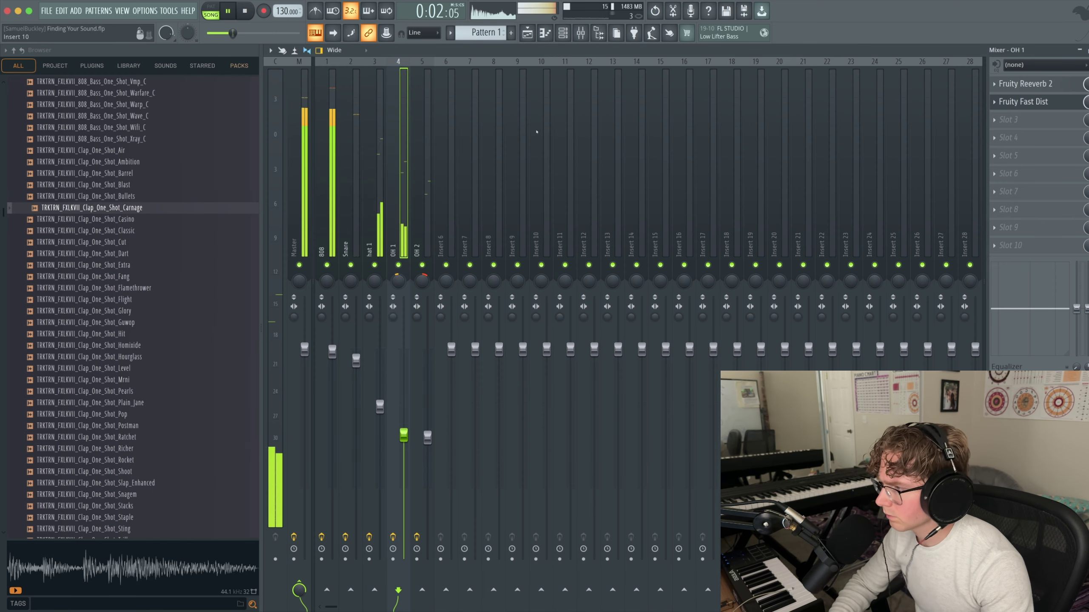
left_click(563, 33)
left_click(396, 386)
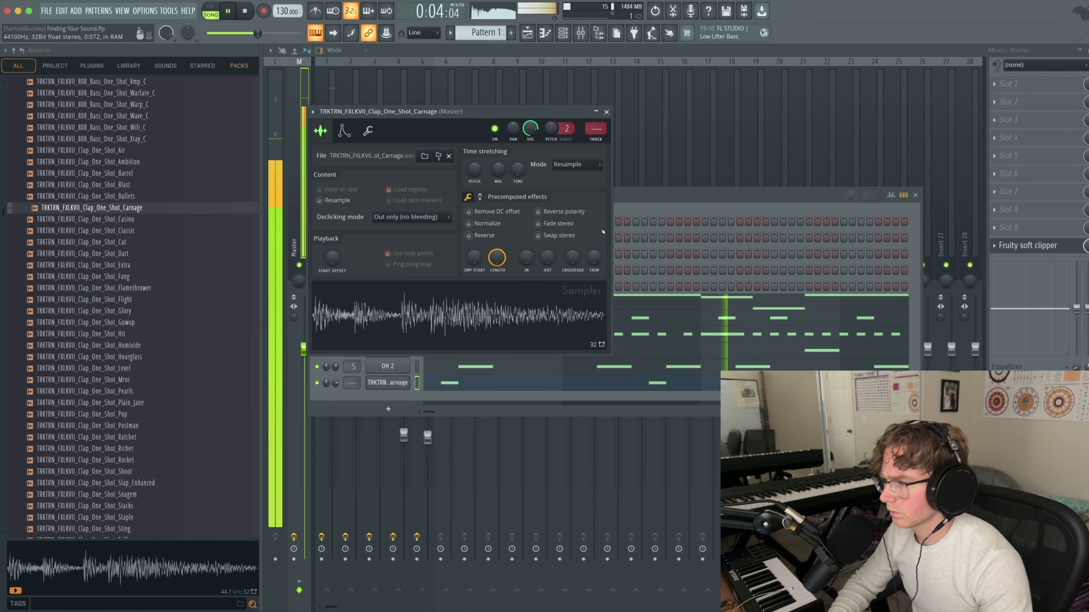
left_click(596, 140)
Load Fruity Fast Dist in slot 1 of the Carnage clap's mixer track
left_click(1008, 84)
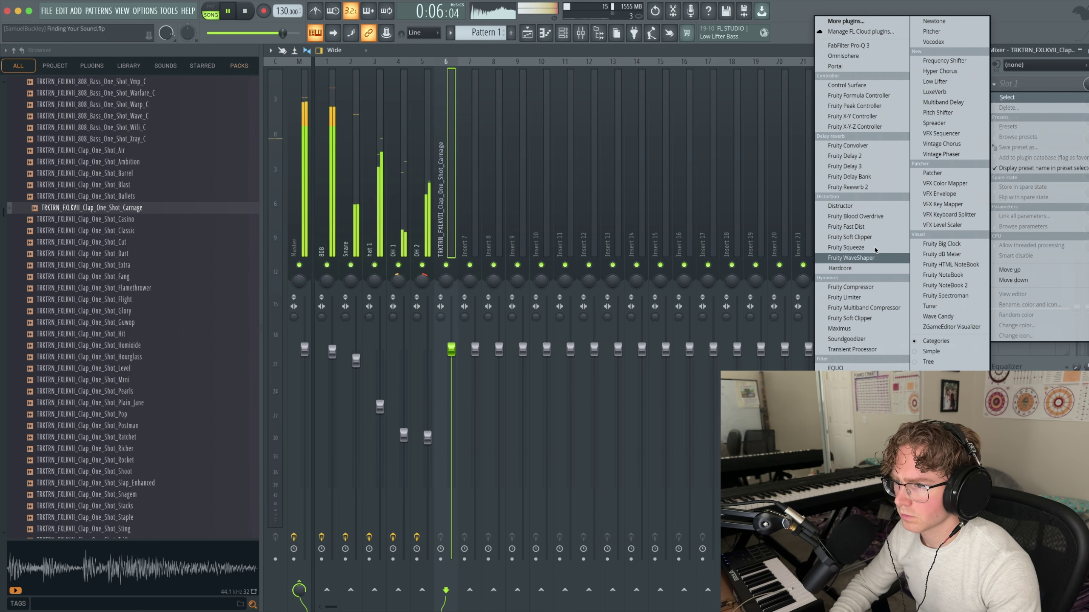
left_click(872, 231)
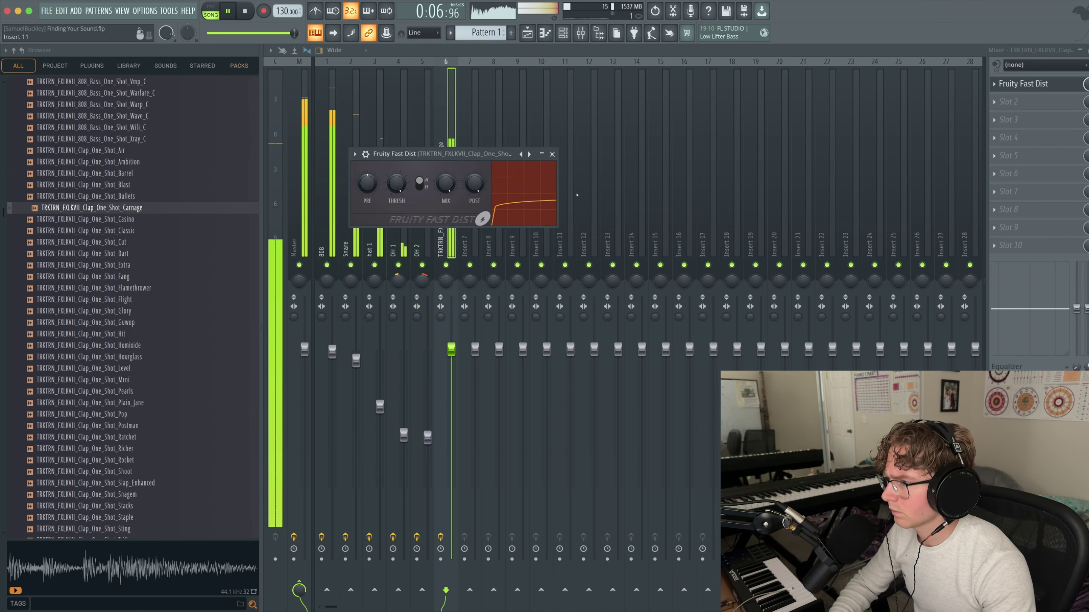
left_click(551, 154)
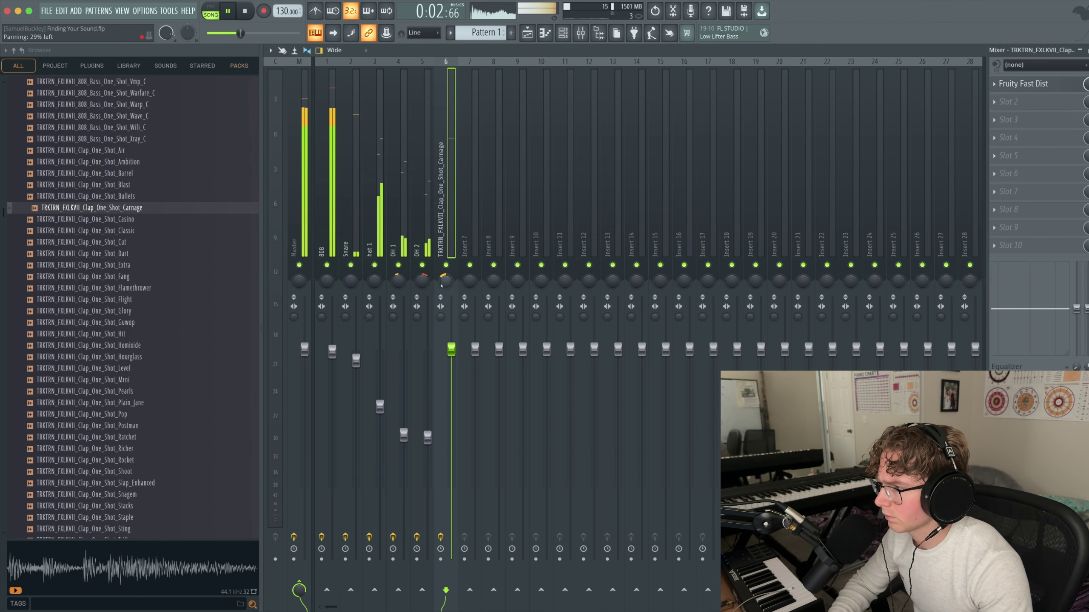
Lower the volume fader of the Carnage clap's mixer track during playback
left_click_drag(451, 350, 450, 364)
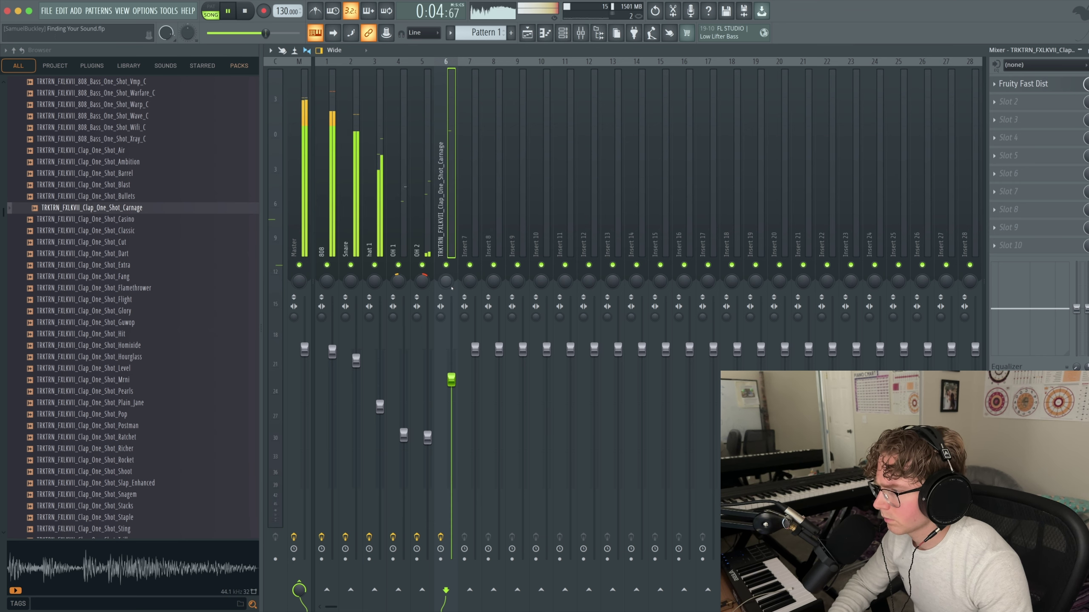
left_click_drag(451, 379, 451, 378)
key("space")
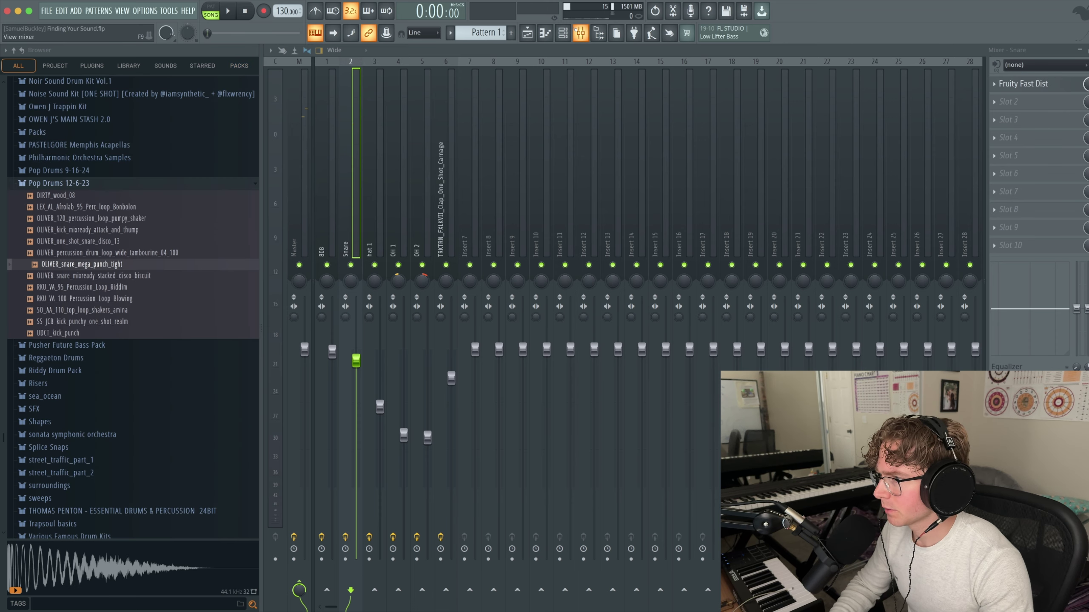
Replace the Snare channel's sample with OLIVER_snare_mega_punch_tight and play the pattern with it
left_click(563, 33)
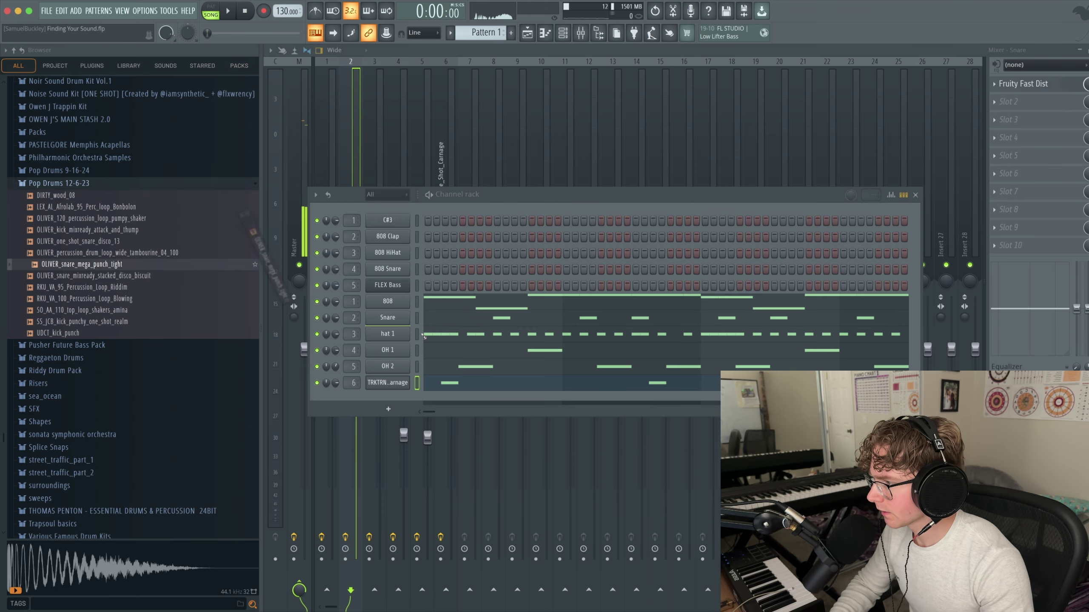
left_click_drag(416, 325, 416, 325)
key("space")
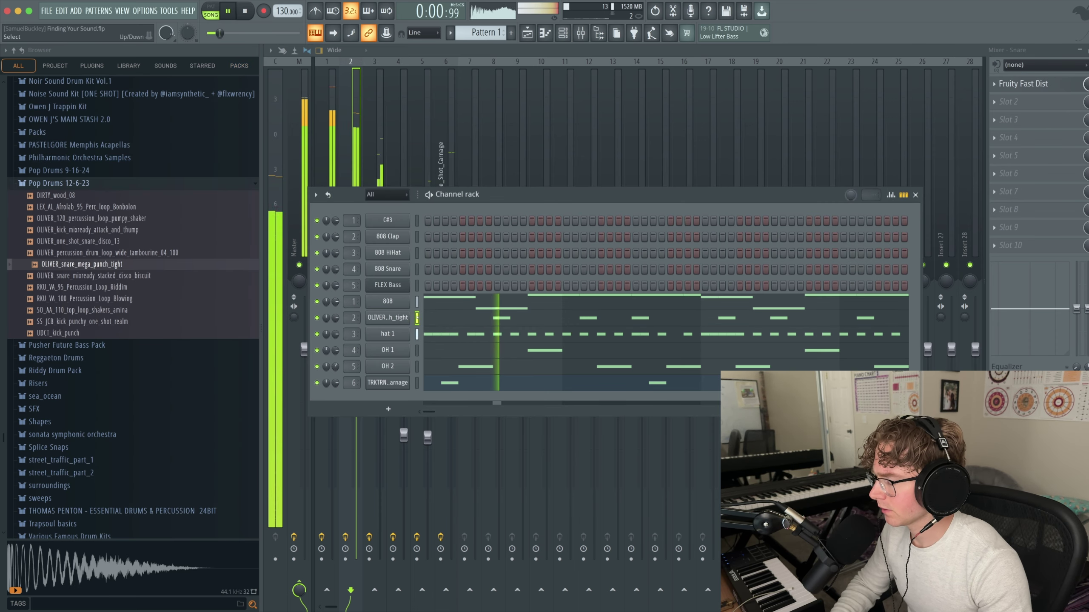
left_click(915, 195)
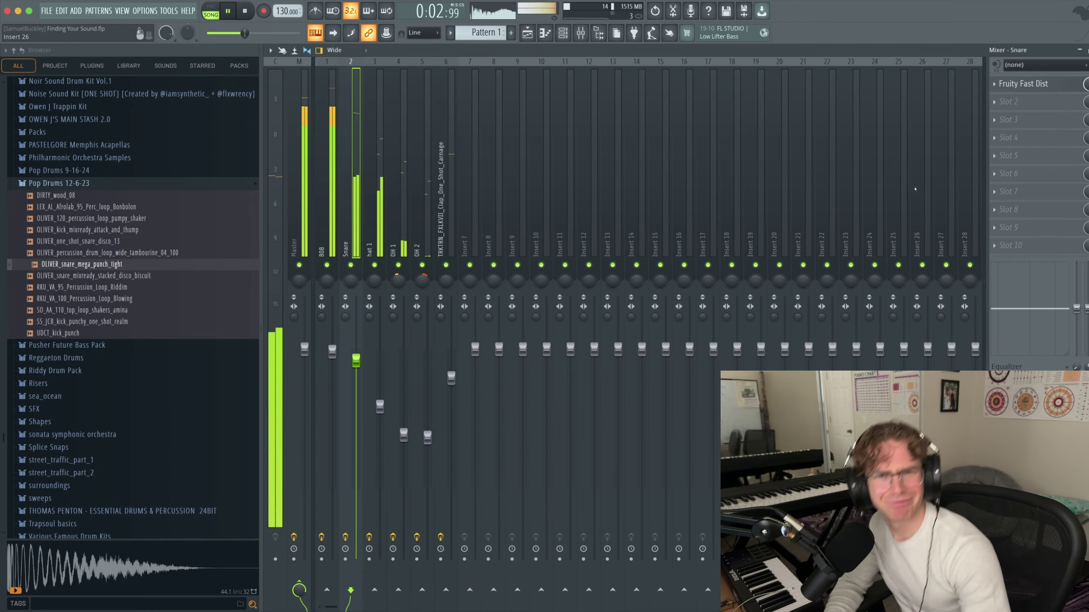
Raise the volume fader of the Carnage clap's mixer track slightly
double_click(858, 233)
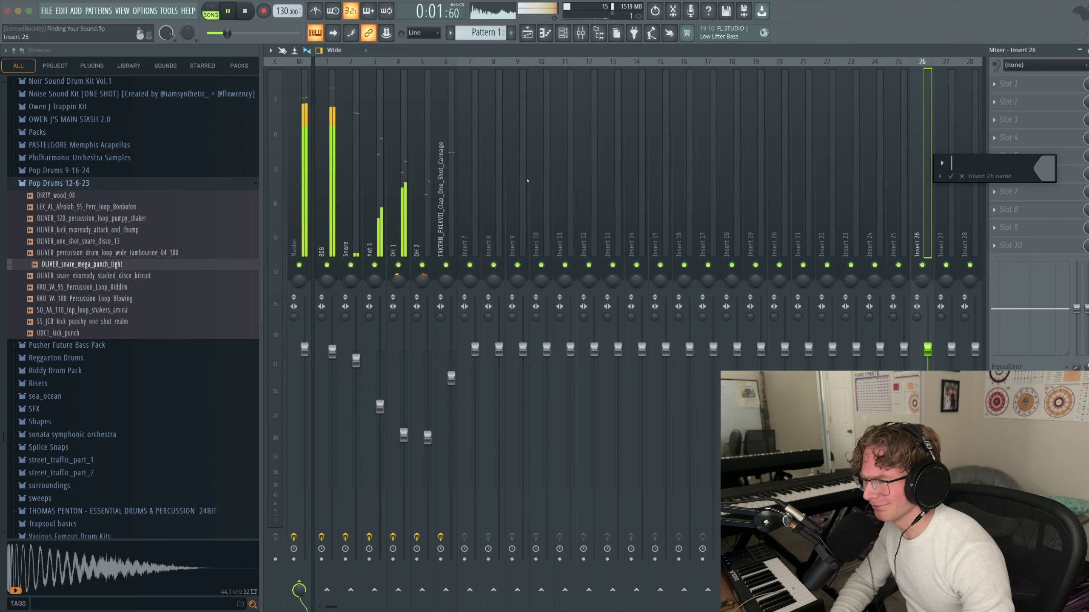
key("Escape")
left_click(450, 137)
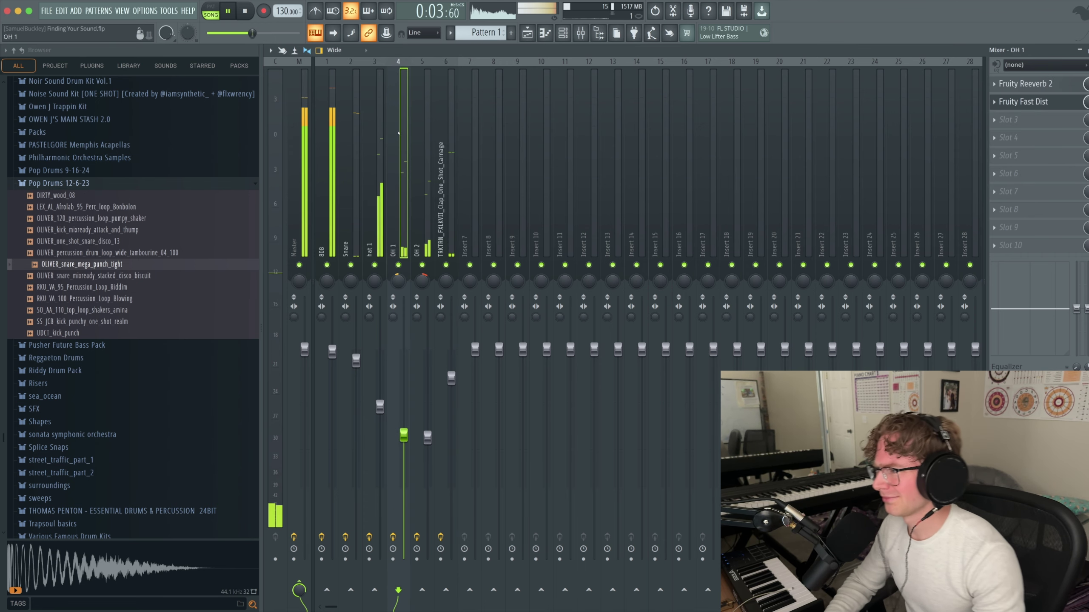
left_click_drag(451, 378, 450, 375)
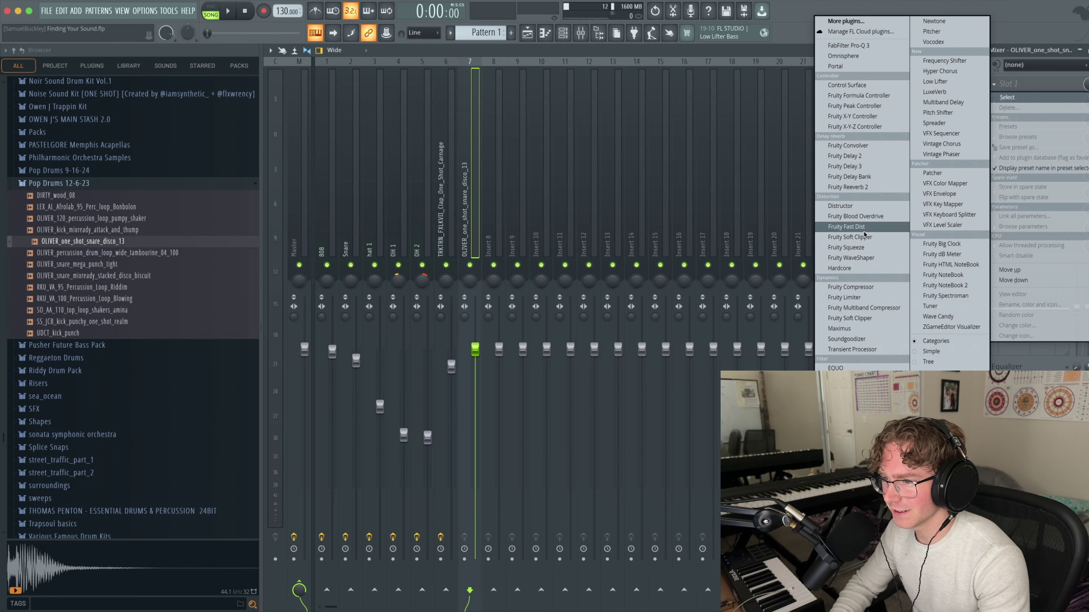
Load Fruity Fast Dist in slot 1 of the OLIVER_one_shot_snare_disco_13 mixer track and open that channel's options
left_click(853, 226)
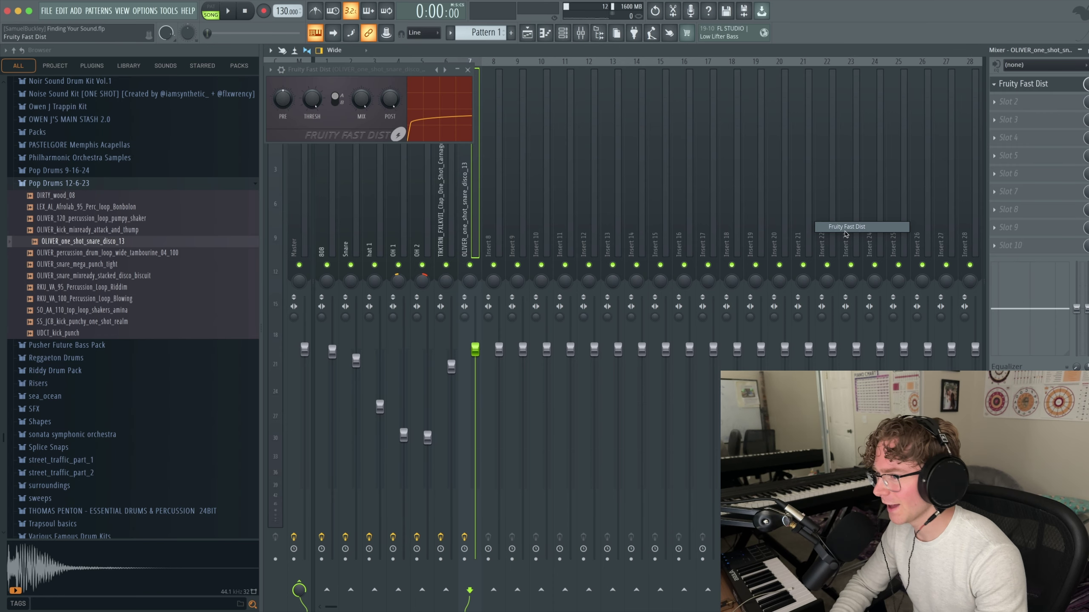
left_click(563, 33)
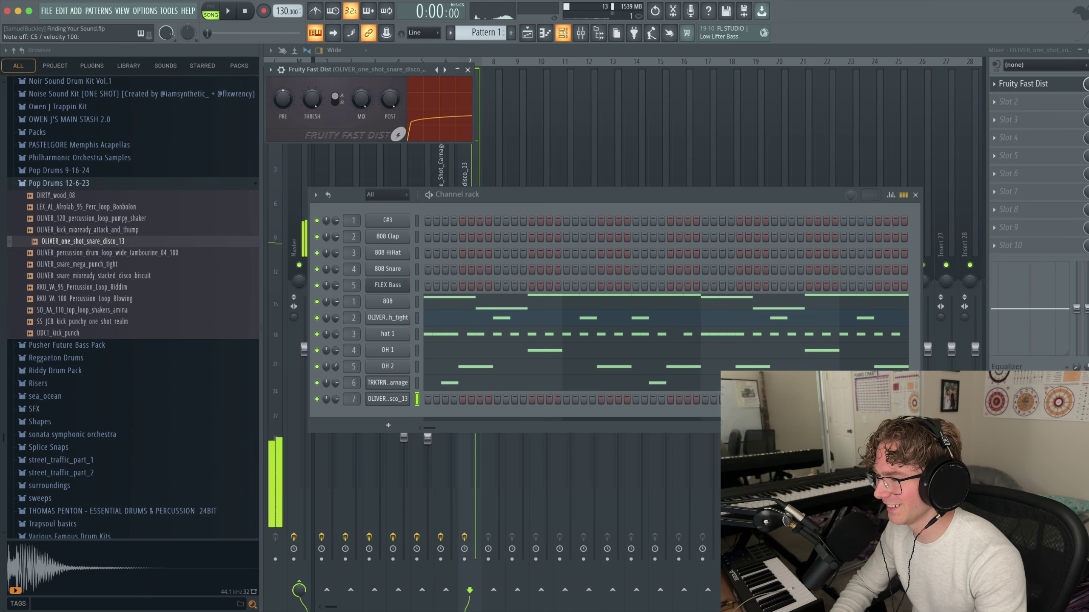
right_click(410, 398)
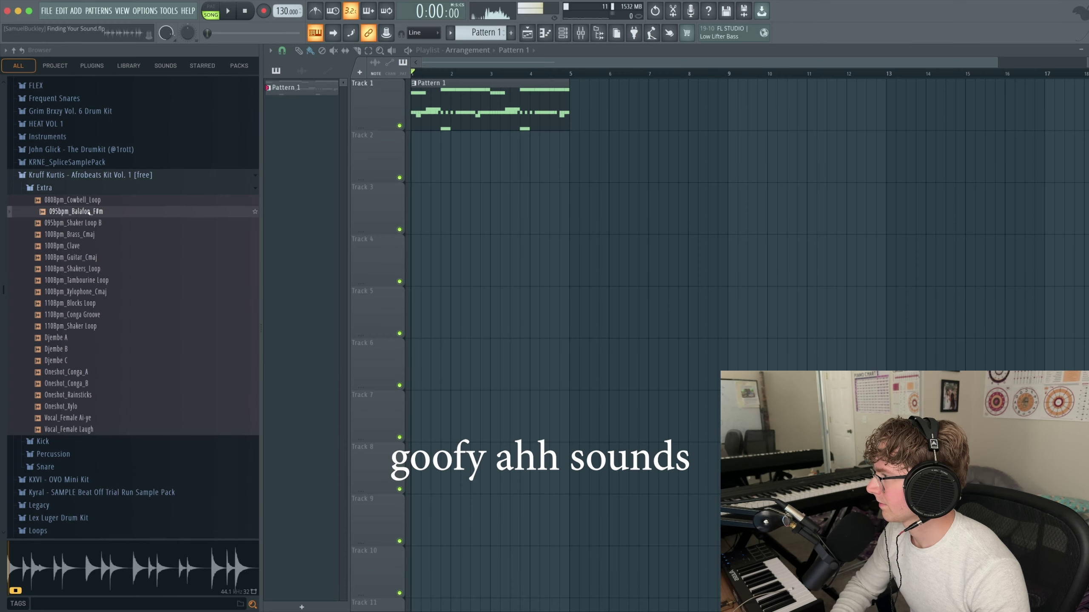
Audition the samples in the Extra folder of the Kruff Kurtis Afrobeats Kit, from the brass loop through the tambourine loop
key("Down")
key("Down")
key("Down")
left_click(112, 235)
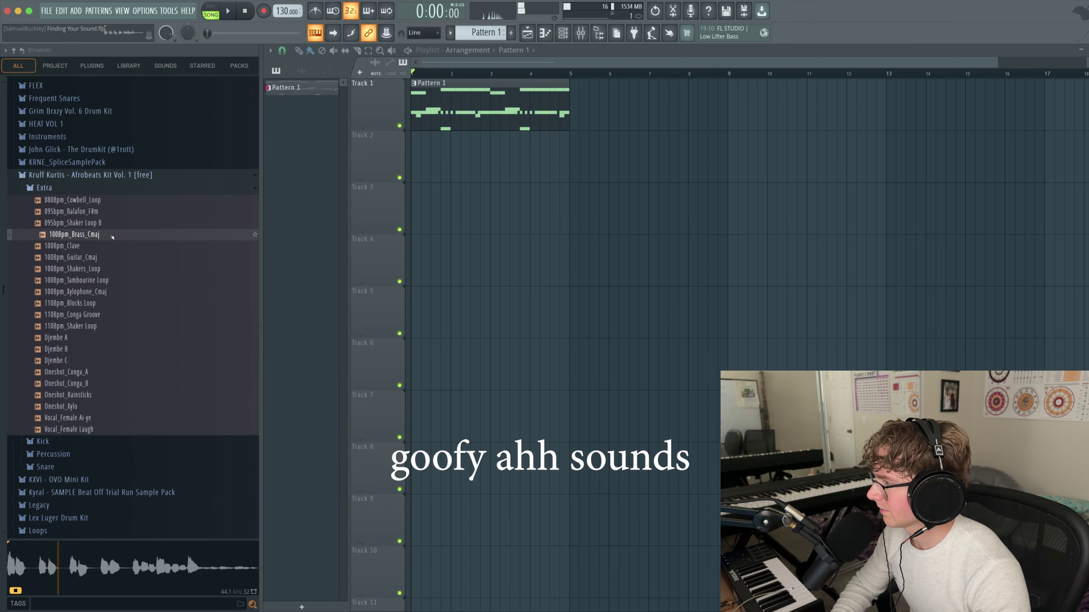
key("Down")
key("Down")
key("Down")
key("Down")
key("Down")
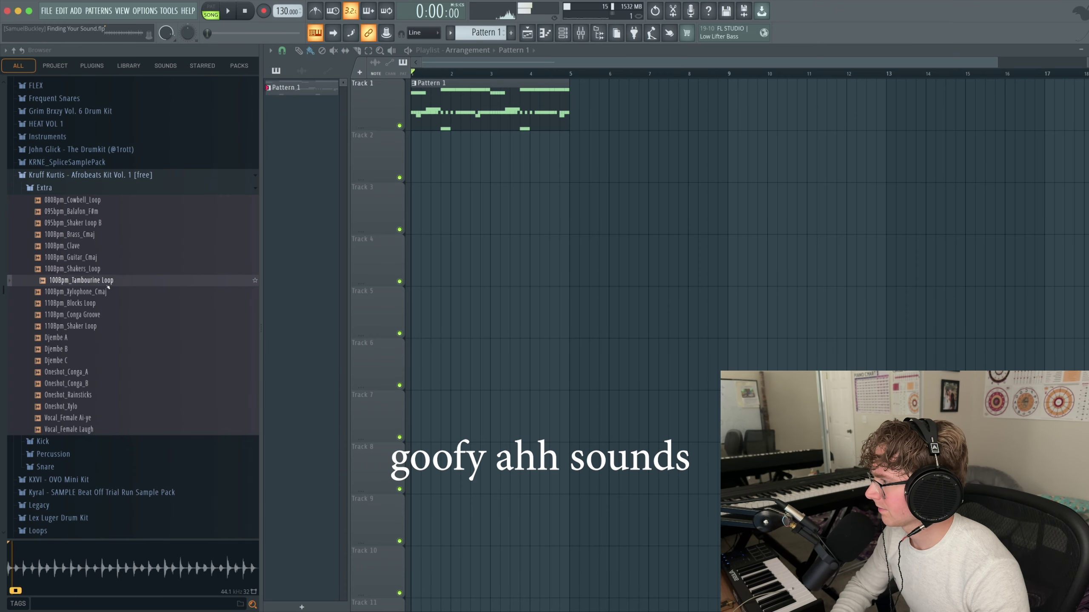
scroll(103, 264, "down", 4)
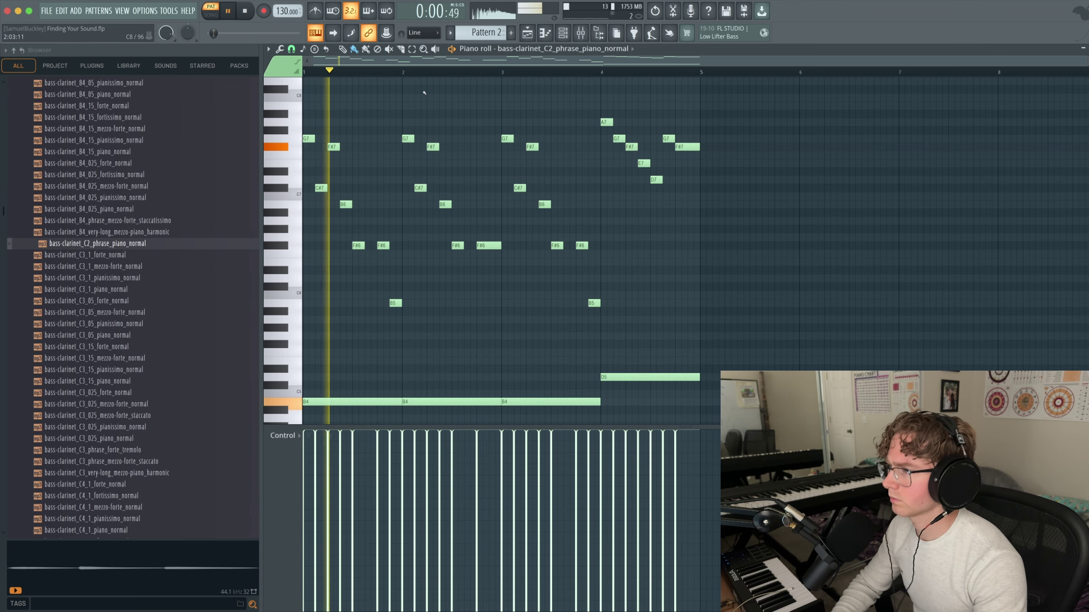
Load Hyper Chorus in slot 2 of the bass-clarinet_C2_phrase_piano_normal mixer track, after Fruity Fast Dist
key("F9")
left_click(1033, 106)
left_click(1023, 86)
left_click(1025, 86)
left_click(1016, 103)
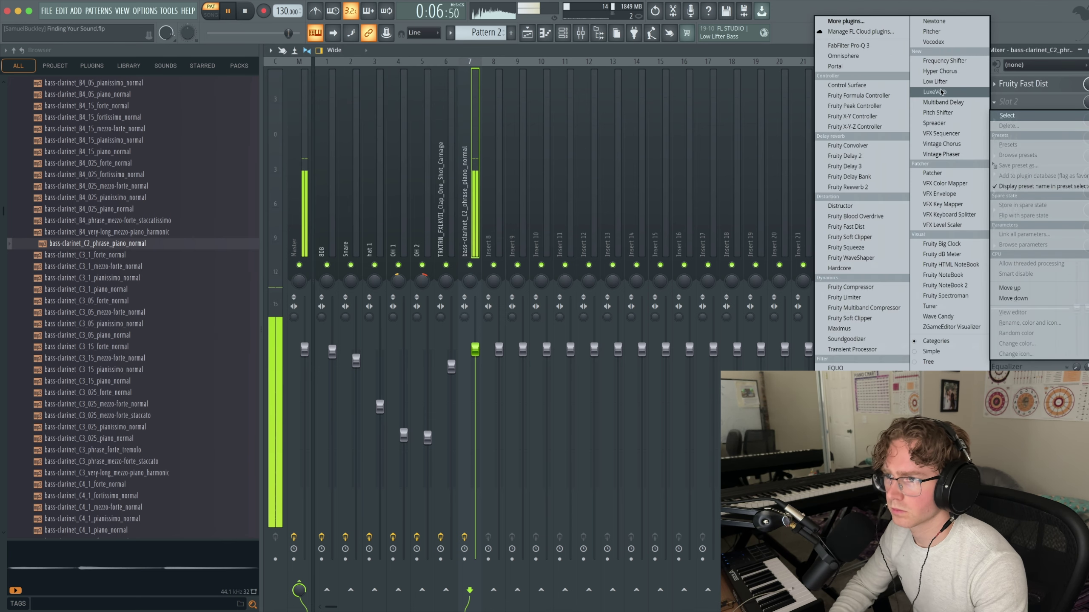
left_click(947, 71)
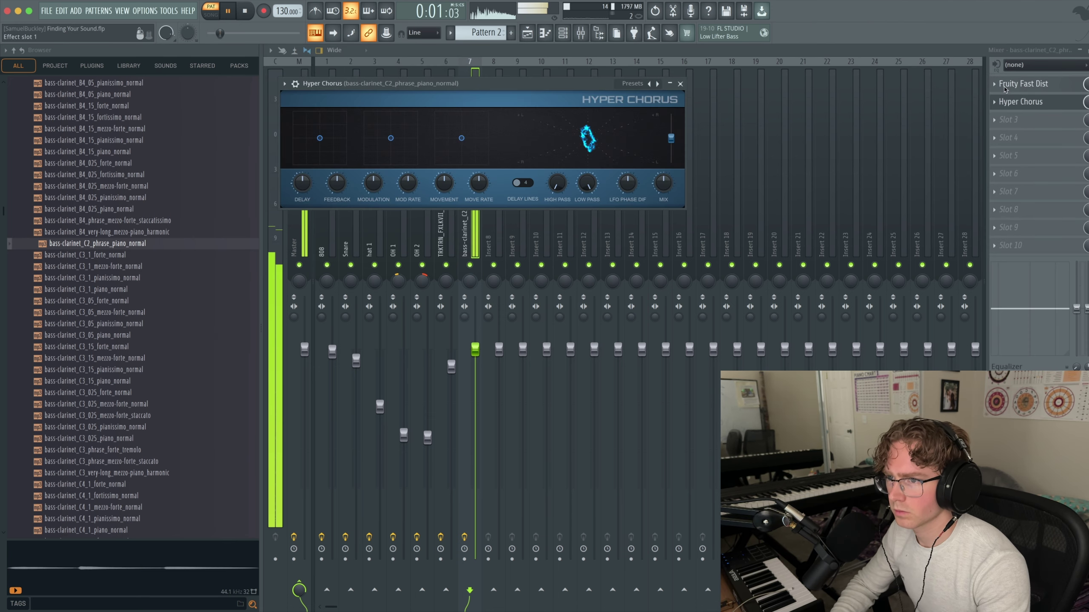
Load FabFilter Pro-Q 3 in slot 3 of the bass-clarinet mixer track and adjust the low end of its EQ curve
left_click(680, 83)
left_click(1009, 120)
left_click(861, 67)
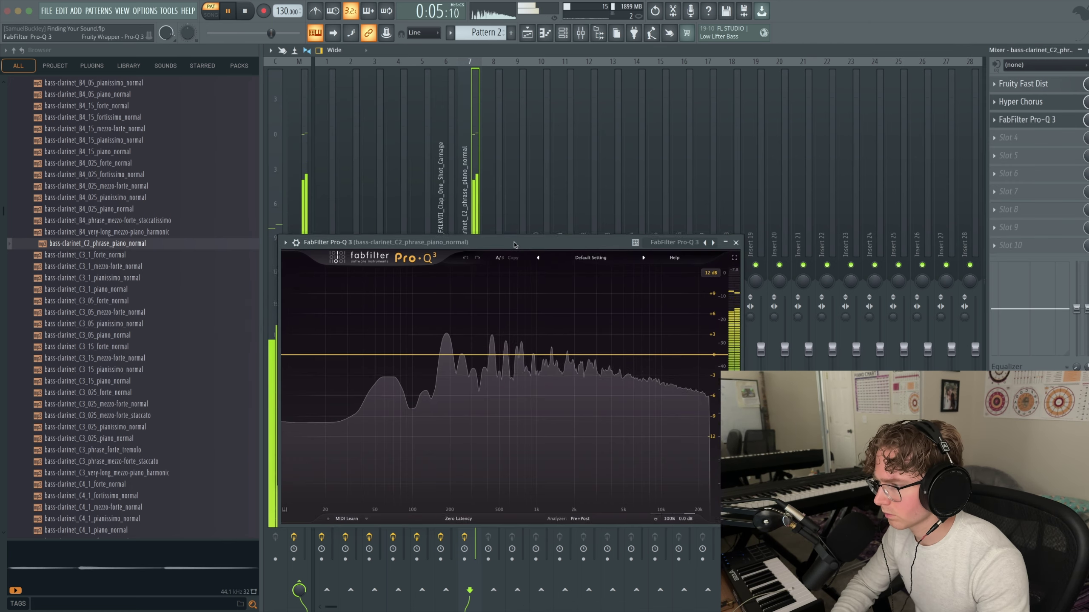
left_click_drag(312, 319, 316, 326)
right_click(316, 326)
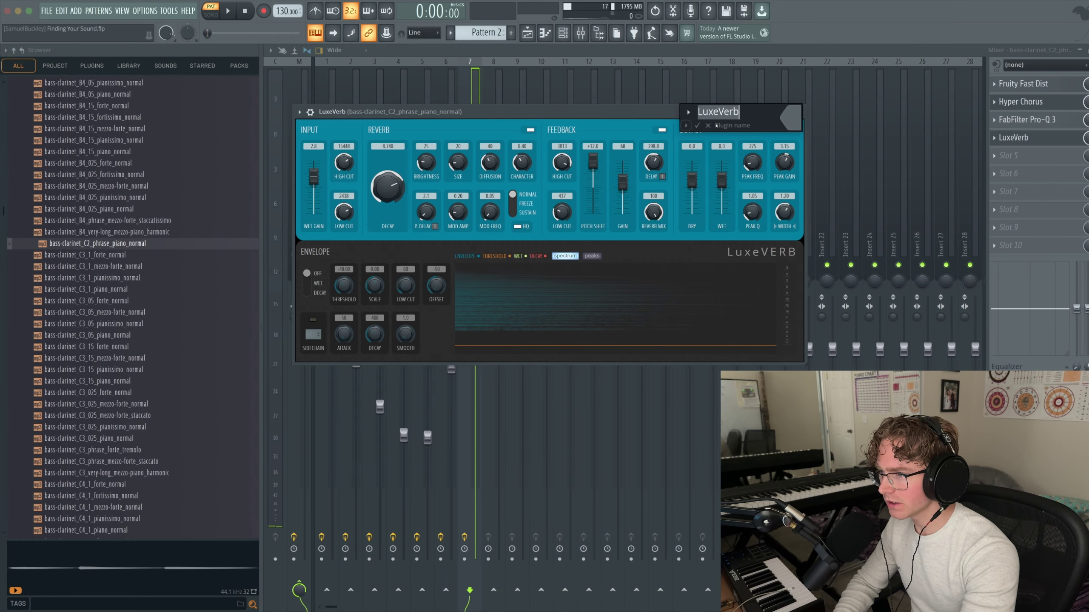
Close the LuxeVerb plugin without renaming it and play the pattern through the bass-clarinet effects chain
left_click(708, 126)
left_click_drag(538, 112, 577, 134)
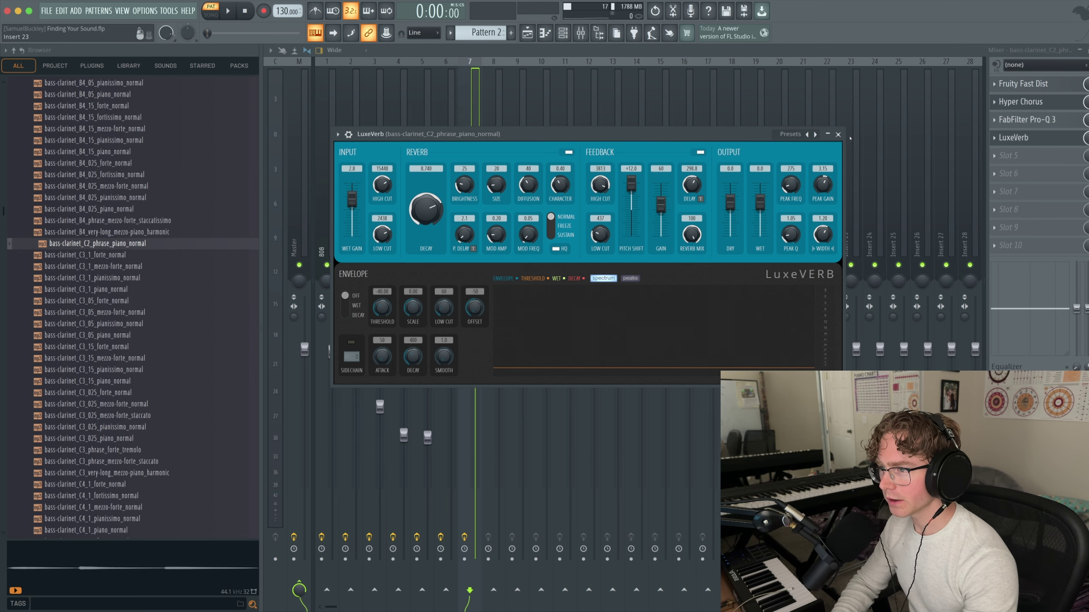
left_click(838, 134)
key("space")
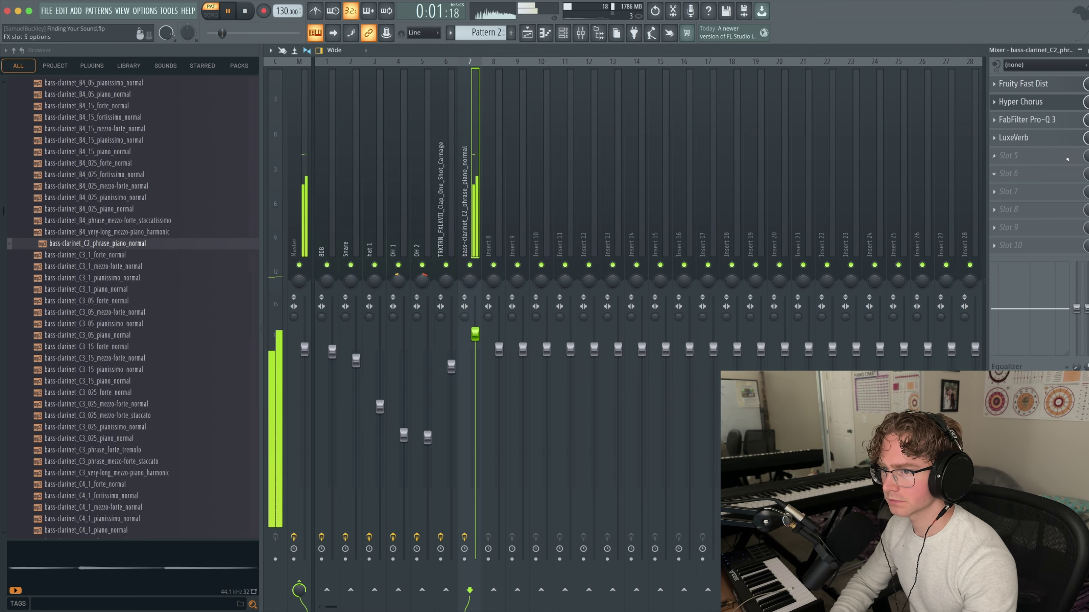
Stop playback, bring up the piano roll and start playback again from there
key("space")
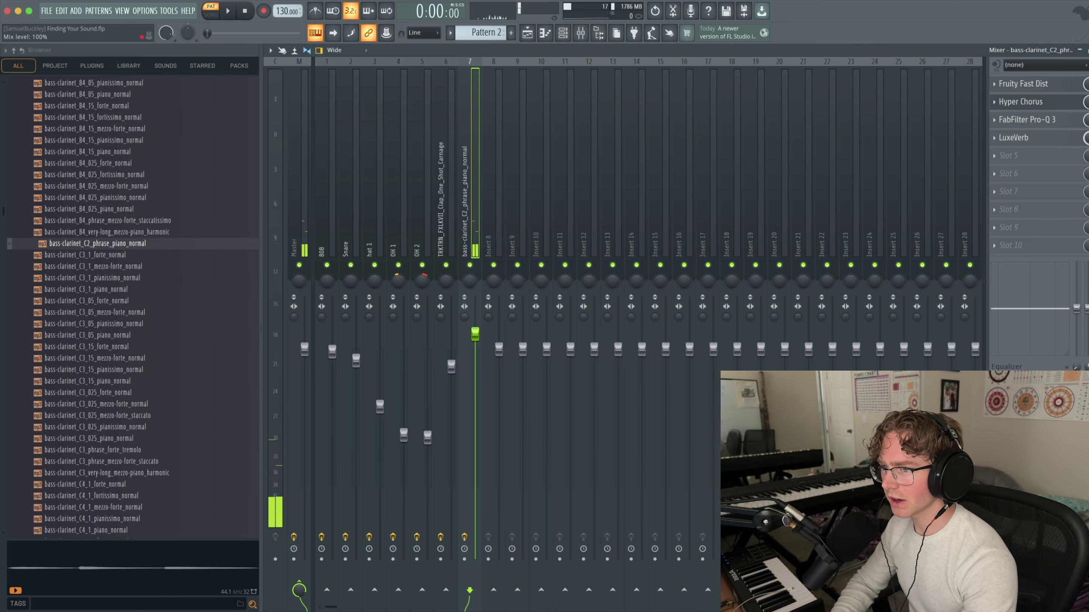
key("F7")
key("space")
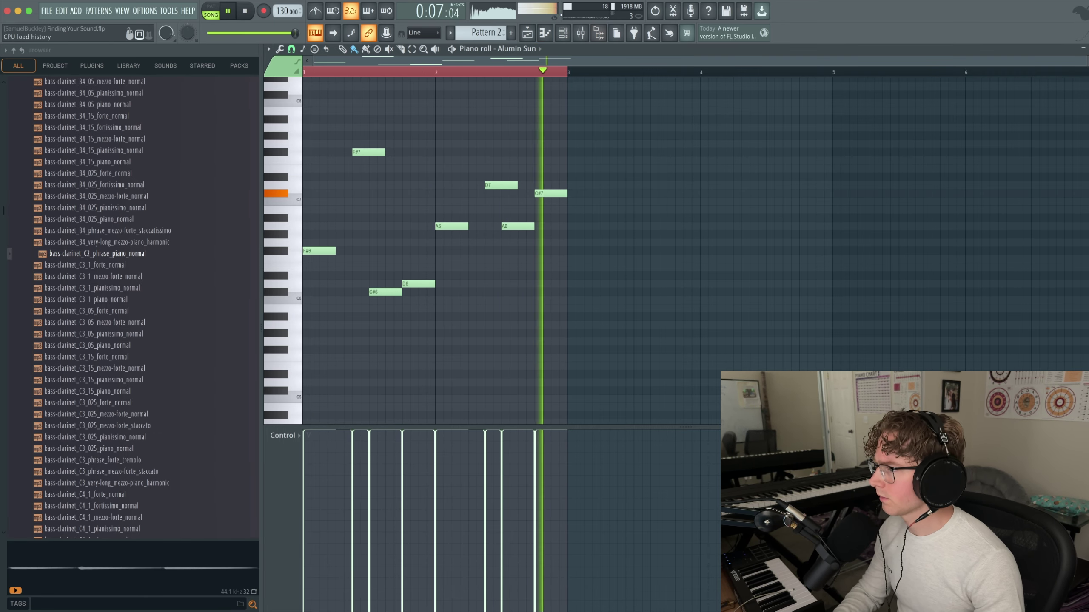
Apply the Default track state to the bass-clarinet_C2_phrase_piano_normal mixer track and delete the track
left_click(581, 33)
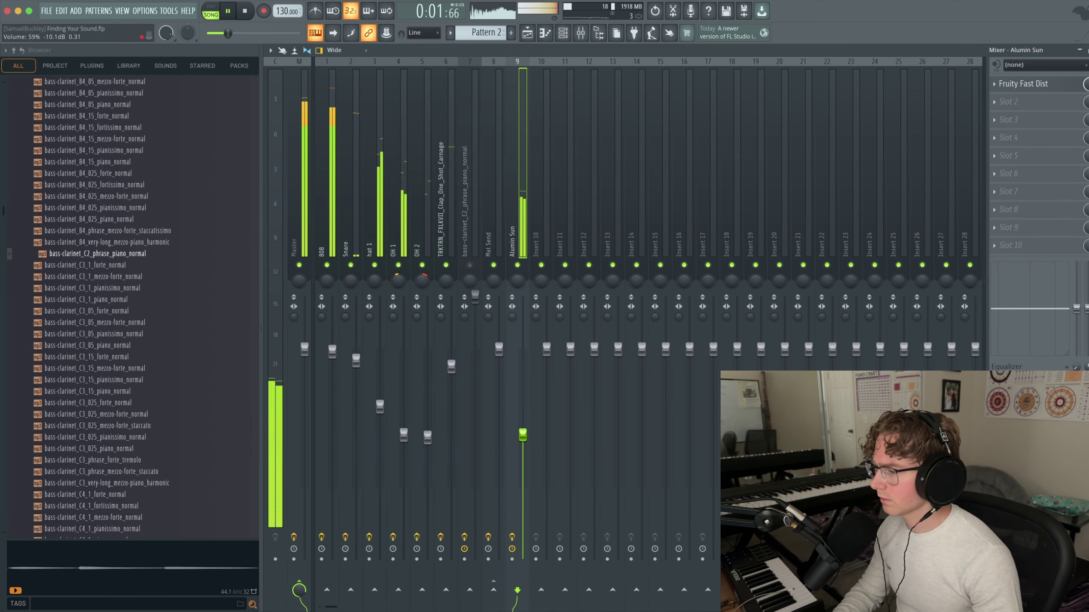
right_click(471, 62)
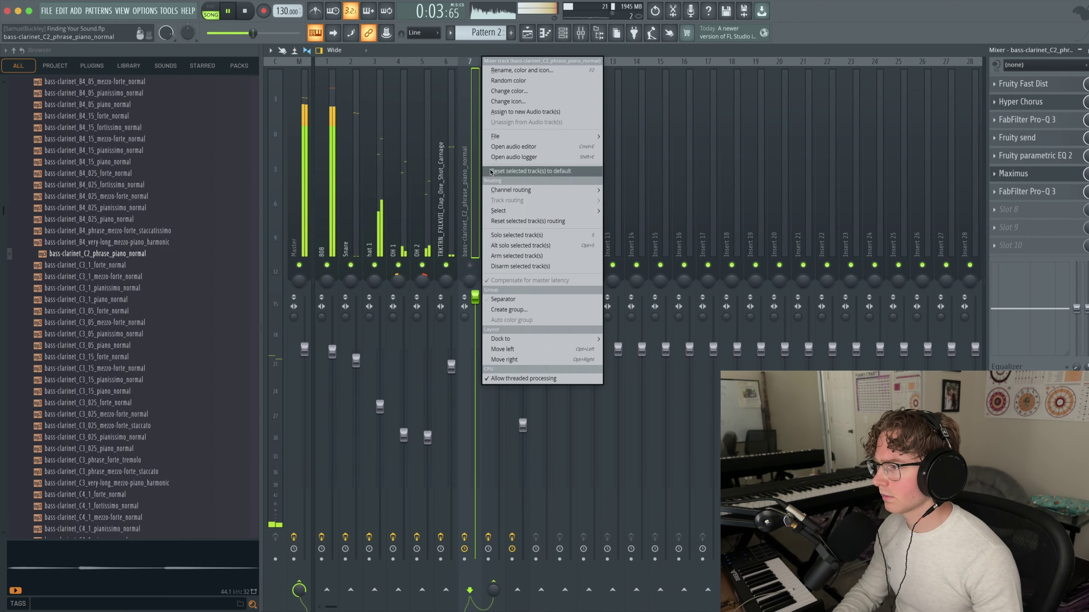
mouse_move(571, 140)
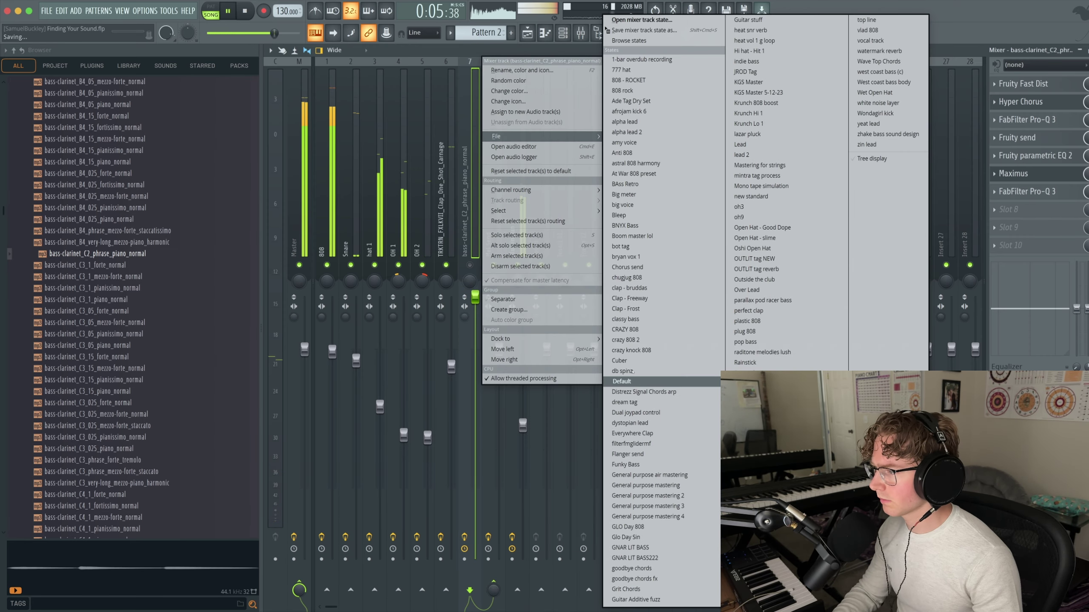
left_click(626, 381)
key("Delete")
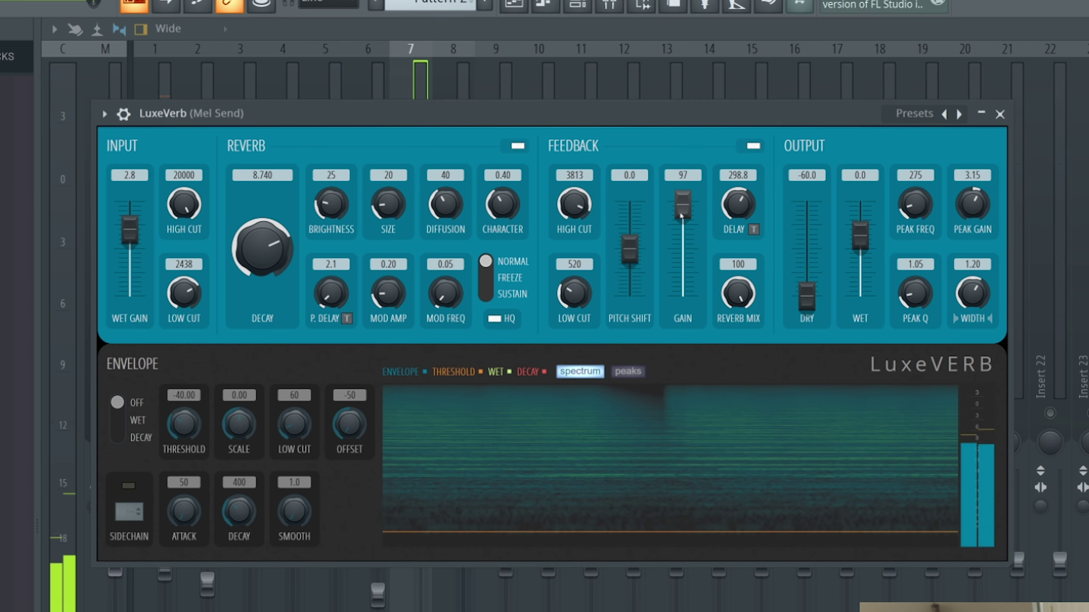
Raise the feedback pitch shift of LuxeVerb on the Mel Send track to its maximum
left_click_drag(629, 249, 629, 200)
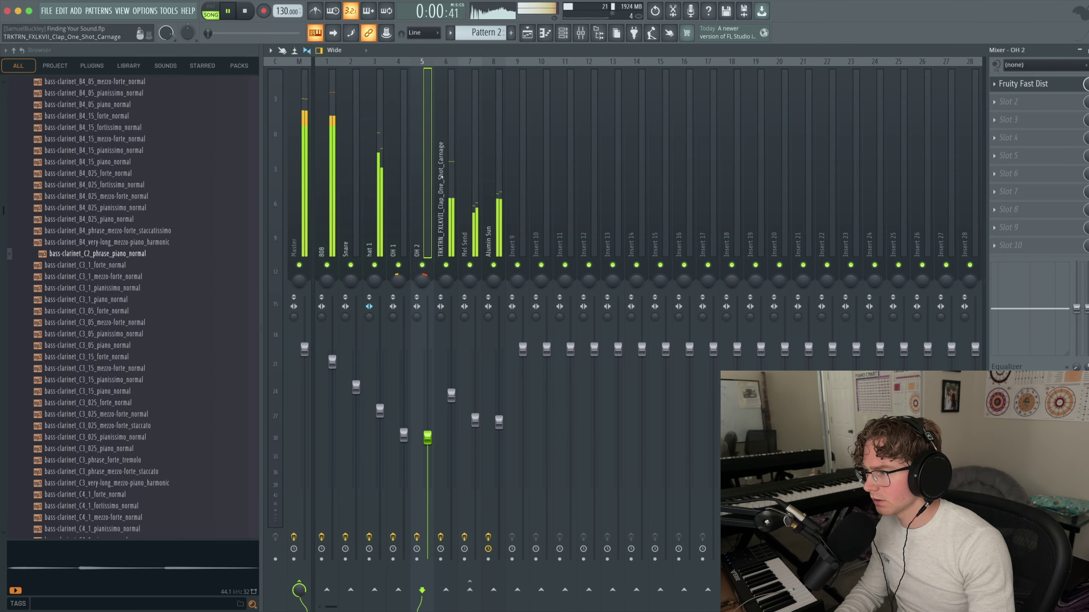
Lower the hat 1 mixer track's volume fader slightly and check the Alumin Sun and Carnage clap tracks during playback
left_click(369, 181)
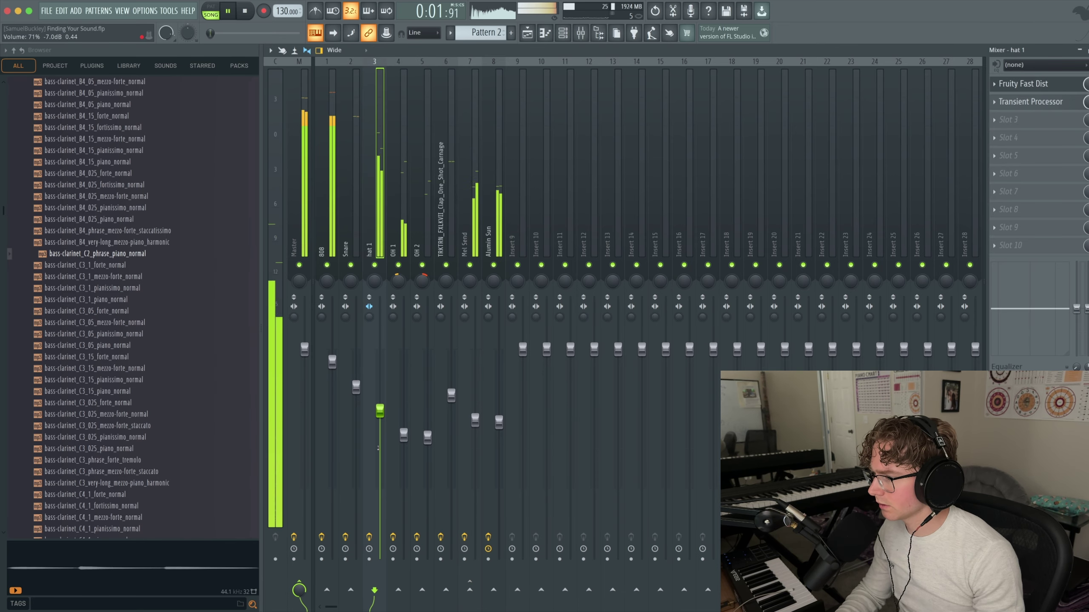
left_click_drag(379, 448, 404, 436)
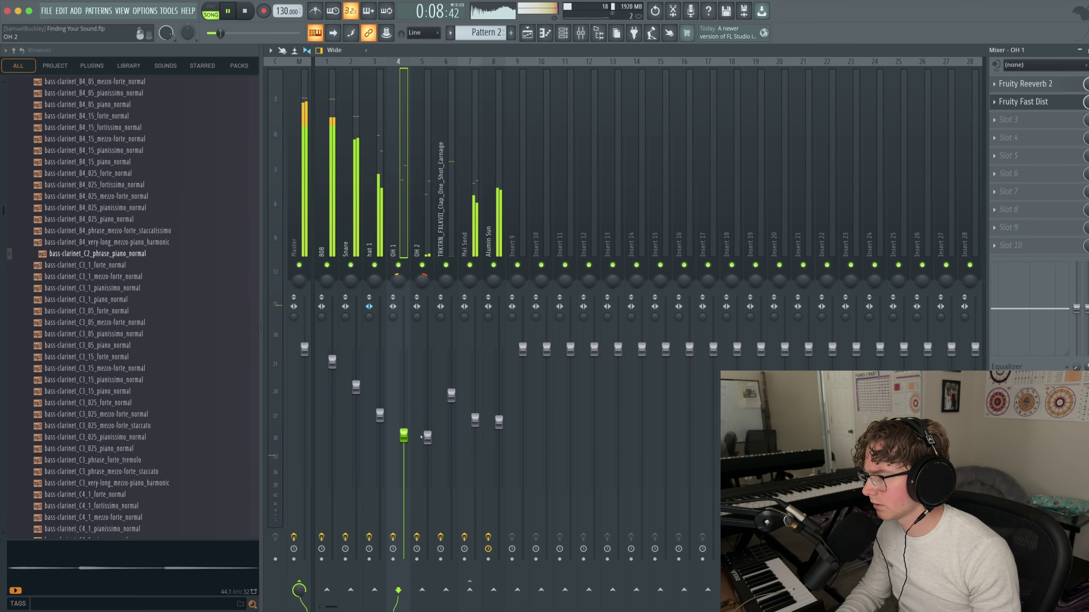
left_click(490, 111)
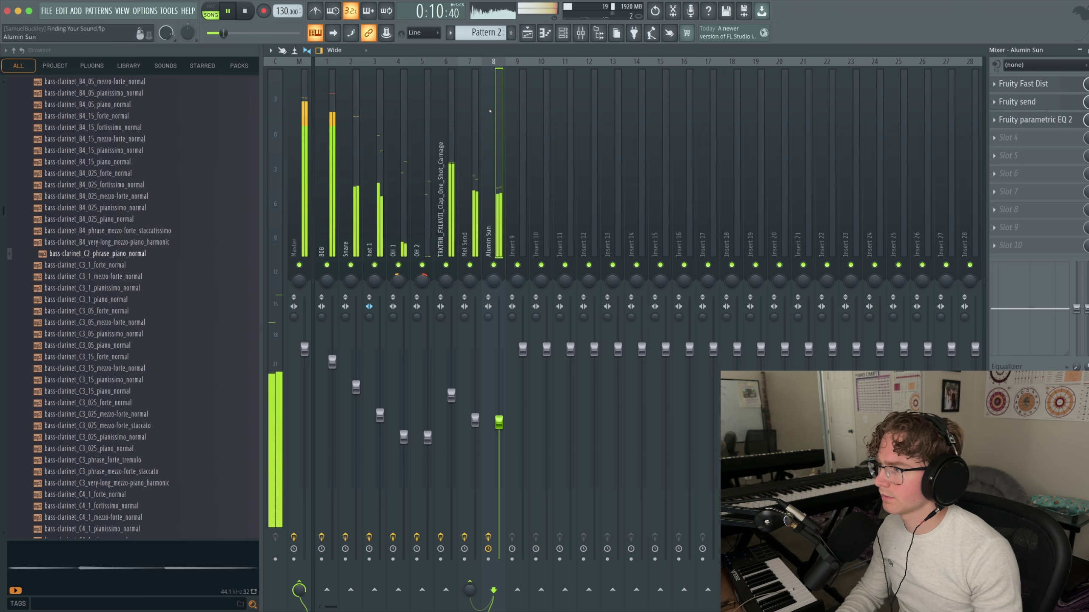
left_click(448, 110)
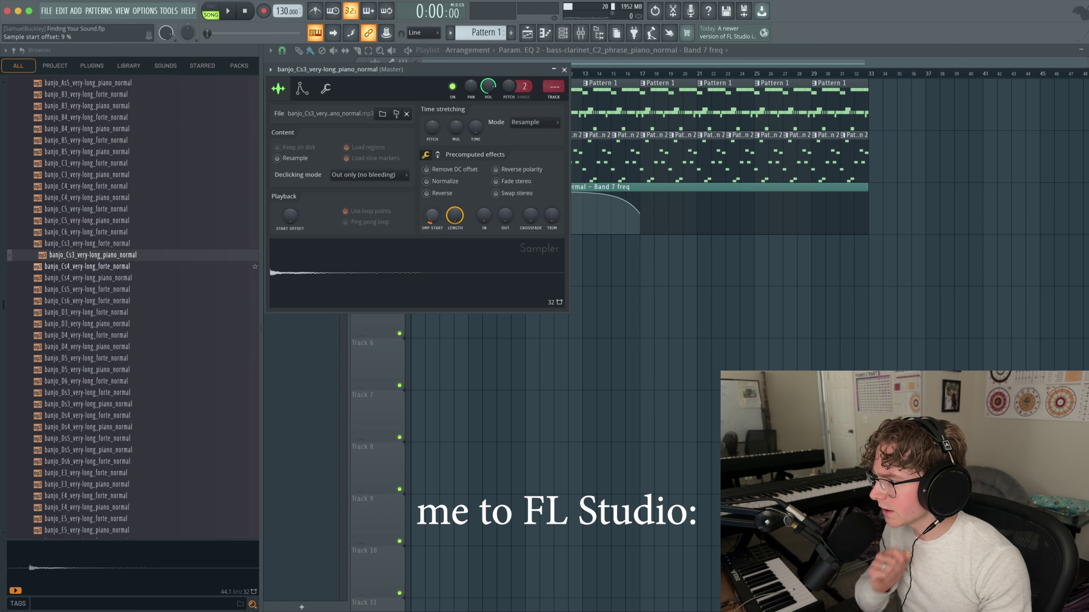
Open the envelope settings of the banjo_Cs3_very-long_piano_normal sampler channel
left_click(302, 89)
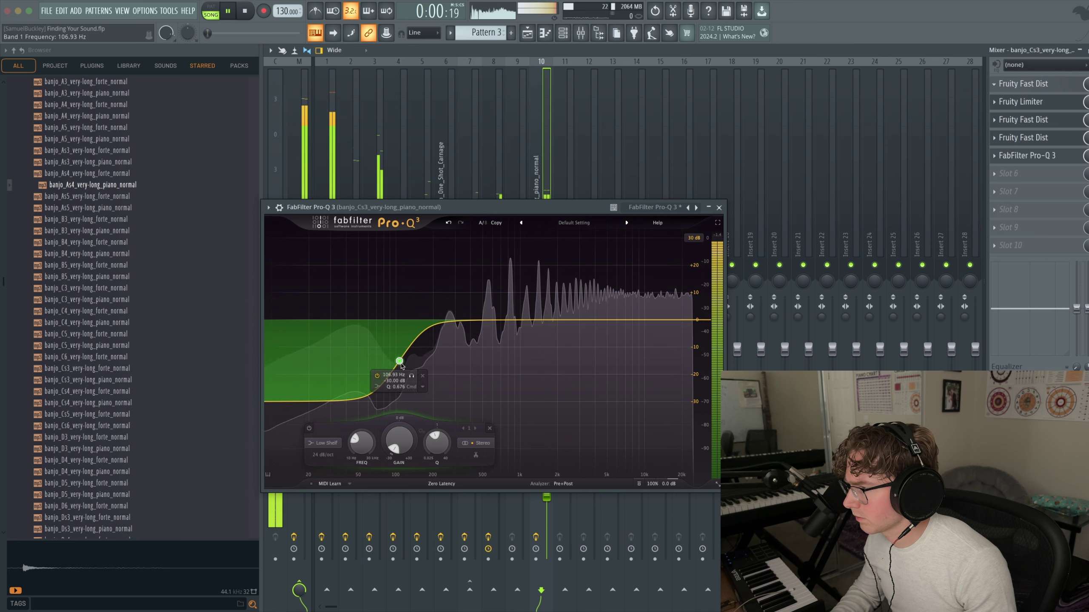
Set the low-shelf band of FabFilter Pro-Q 3 on the banjo mixer track to 173.78 Hz
left_click_drag(420, 369, 426, 368)
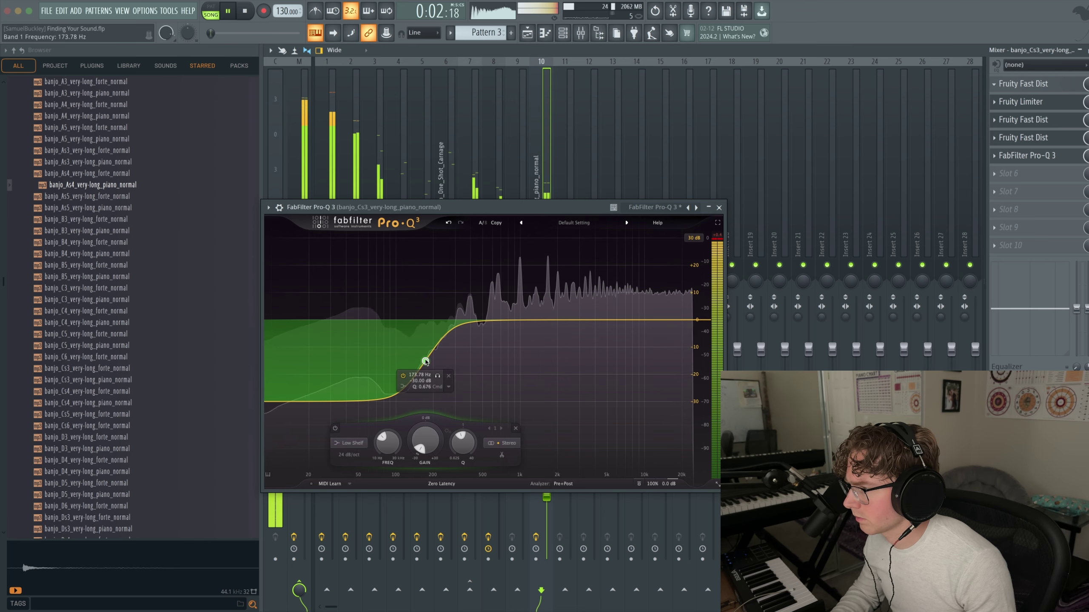
right_click(426, 362)
mouse_move(439, 401)
left_click(518, 426)
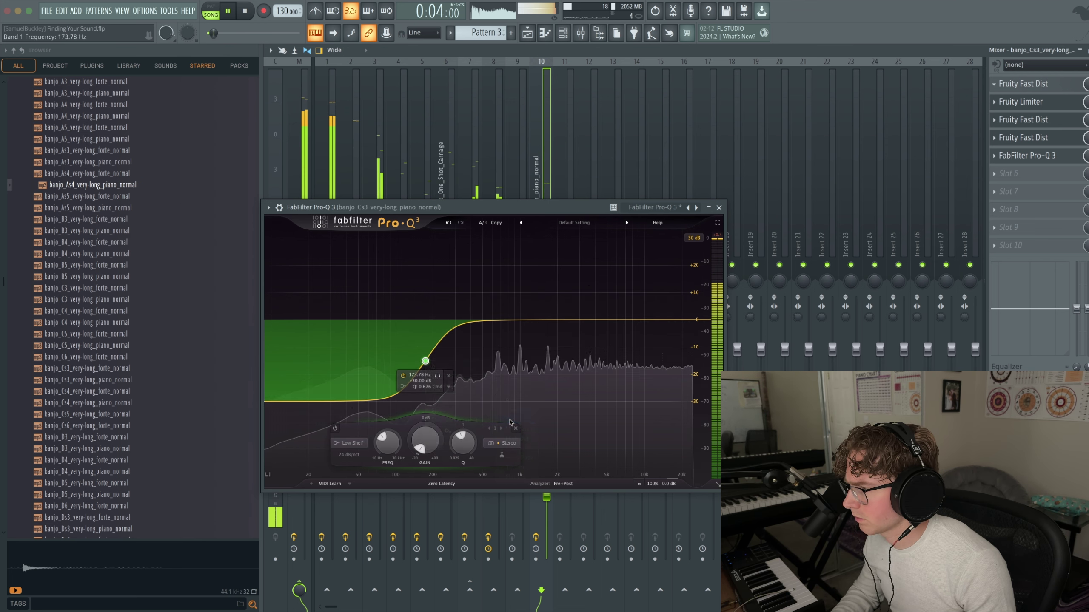